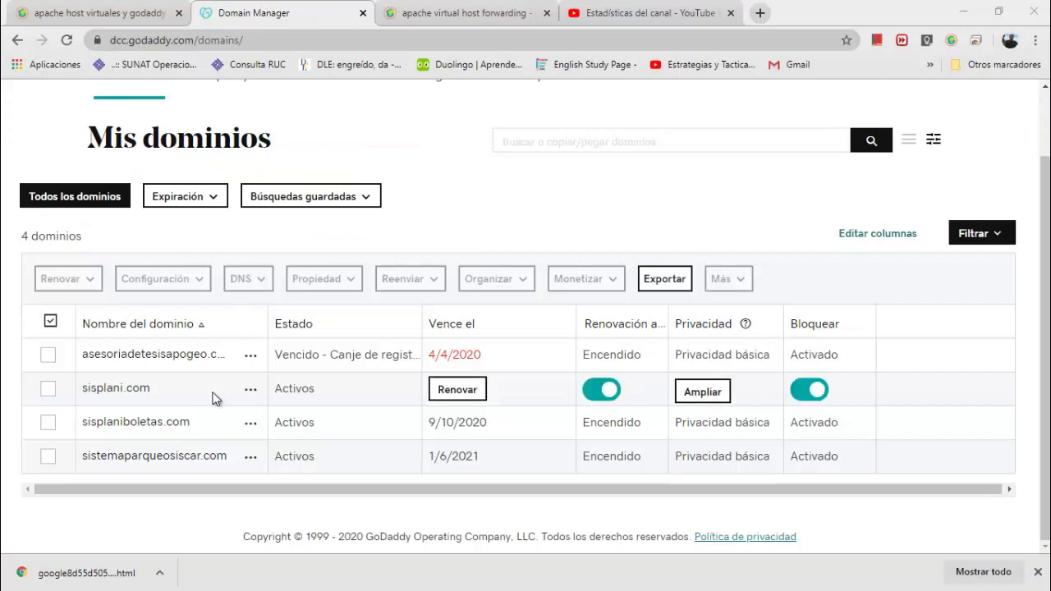
Step: Open the DNS management page of sistemaparqueosiscar.com and examine the value of its A record
{"action": "left_click", "coordinate": [150, 457]}
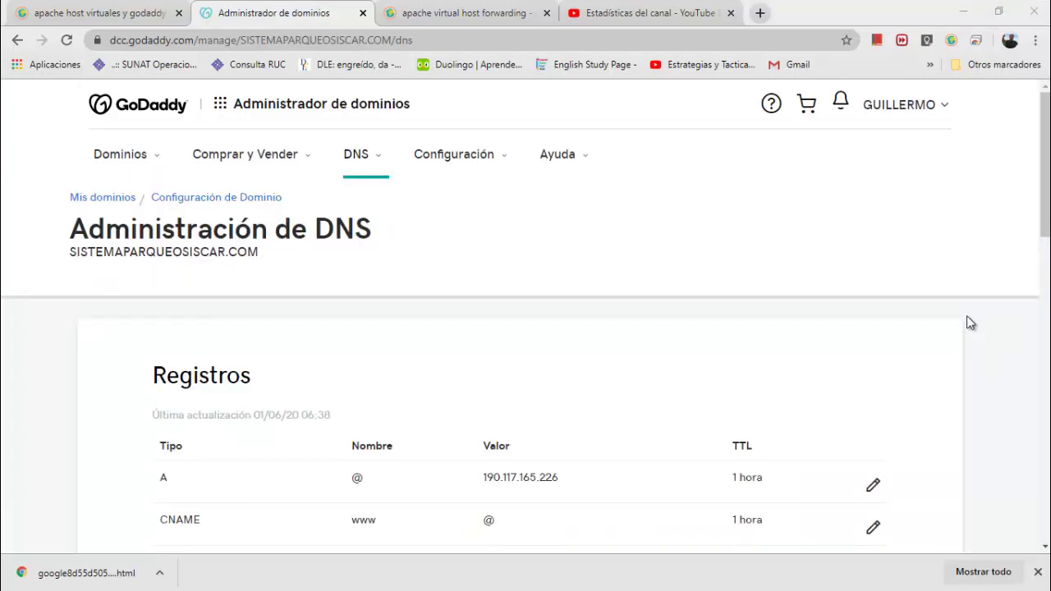
{"action": "scroll", "coordinate": [966, 322], "scroll_direction": "down", "scroll_amount": 2}
{"action": "scroll", "coordinate": [928, 310], "scroll_direction": "down", "scroll_amount": 2}
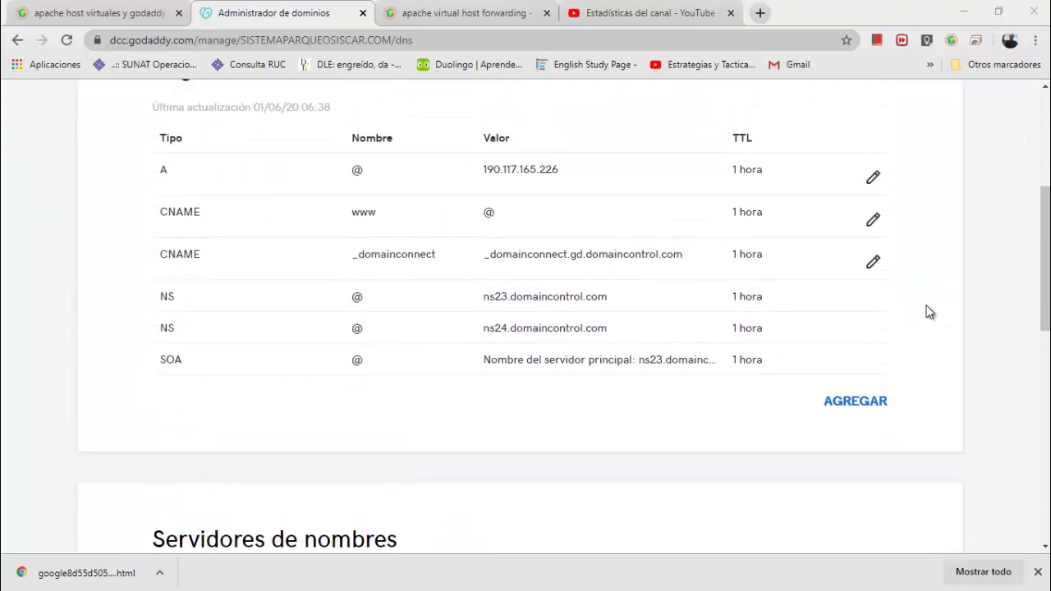
{"action": "scroll", "coordinate": [929, 312], "scroll_direction": "up", "scroll_amount": 1}
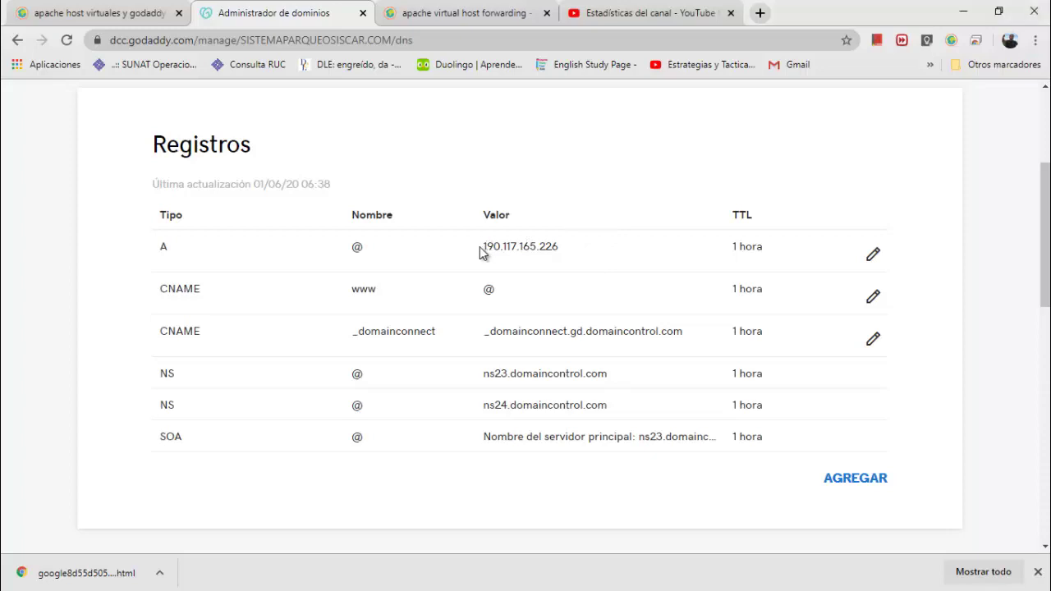
{"action": "left_click_drag", "start_coordinate": [482, 247], "coordinate": [576, 259]}
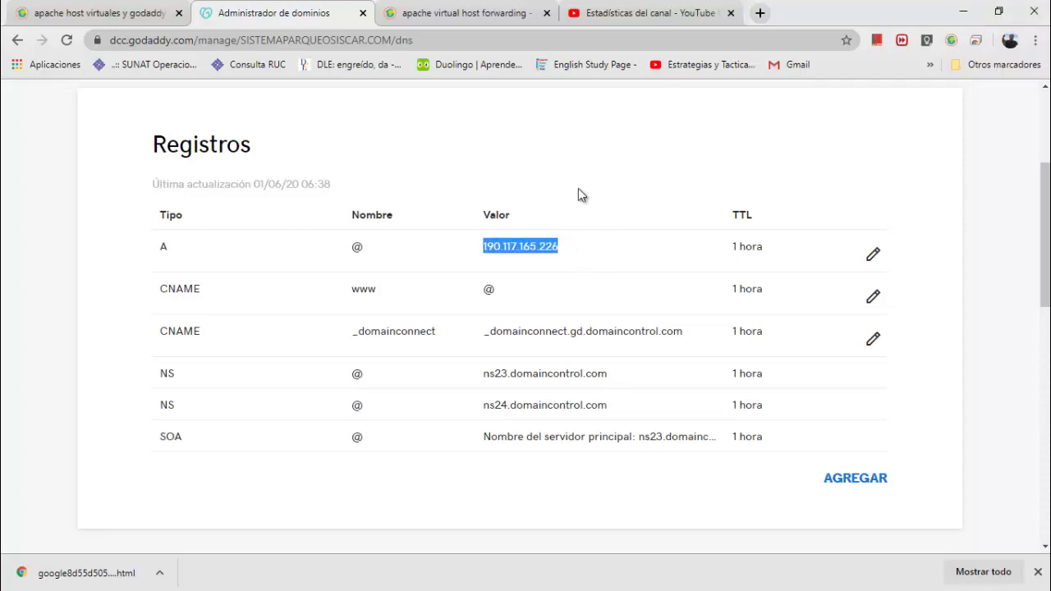
{"action": "left_click", "coordinate": [685, 161]}
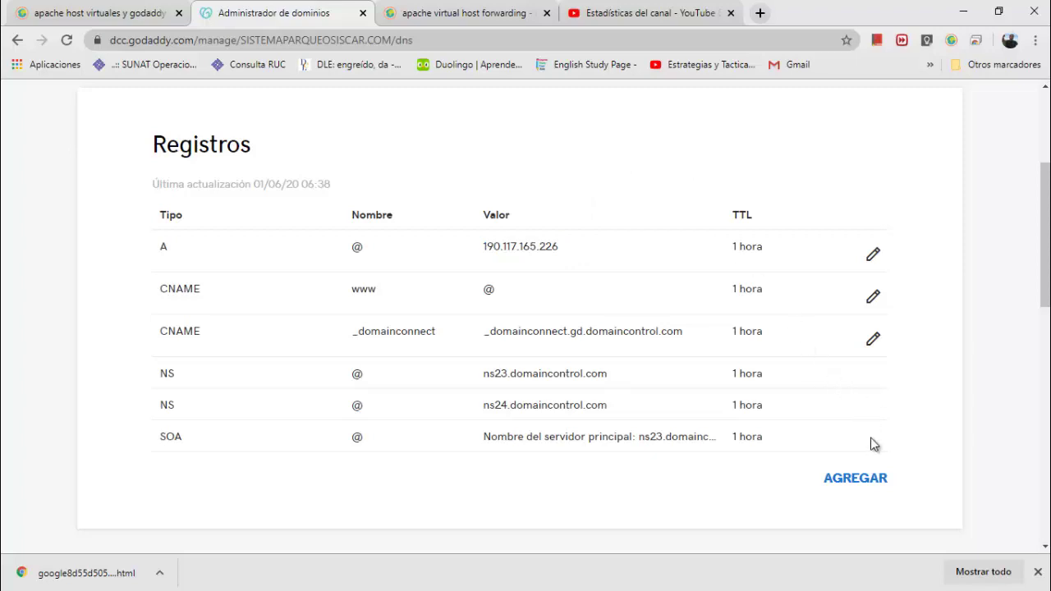
Step: Start adding a DNS record of type A with host @ and the Apunta a value left empty
{"action": "left_click", "coordinate": [856, 478]}
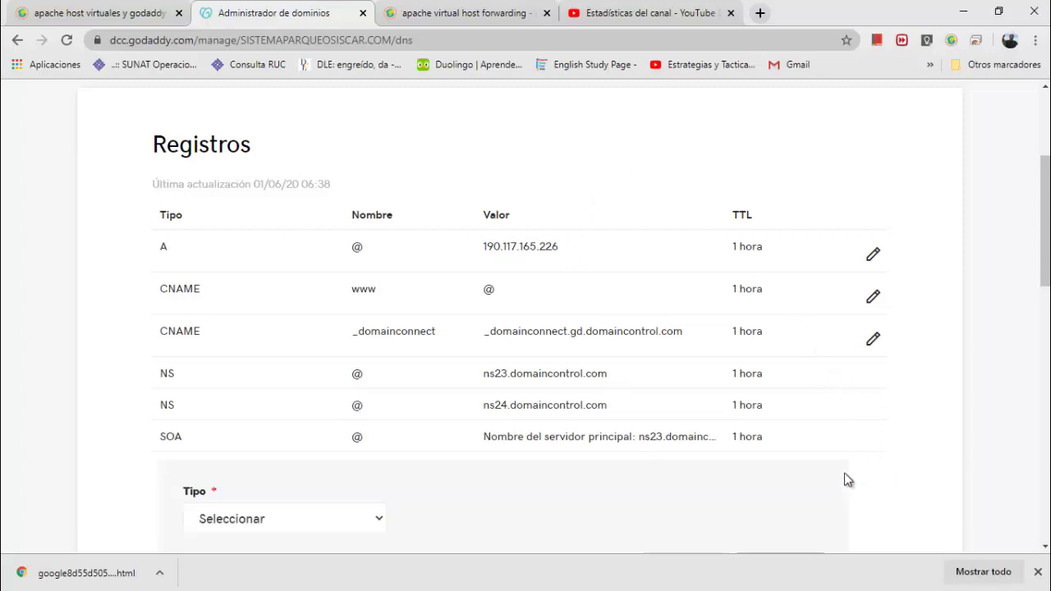
{"action": "left_click", "coordinate": [349, 441]}
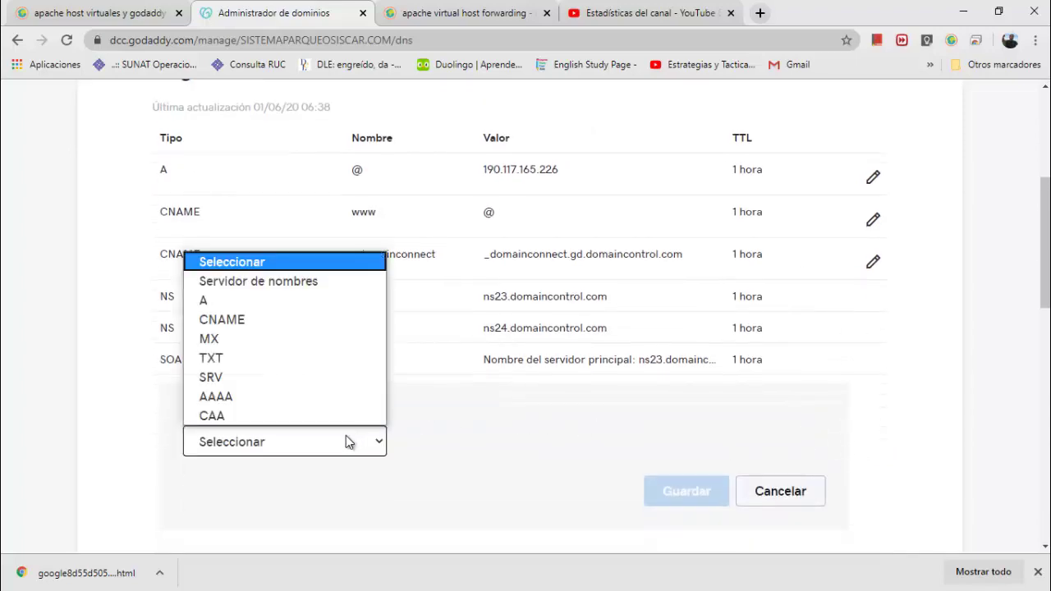
{"action": "left_click", "coordinate": [268, 310]}
{"action": "left_click", "coordinate": [486, 435]}
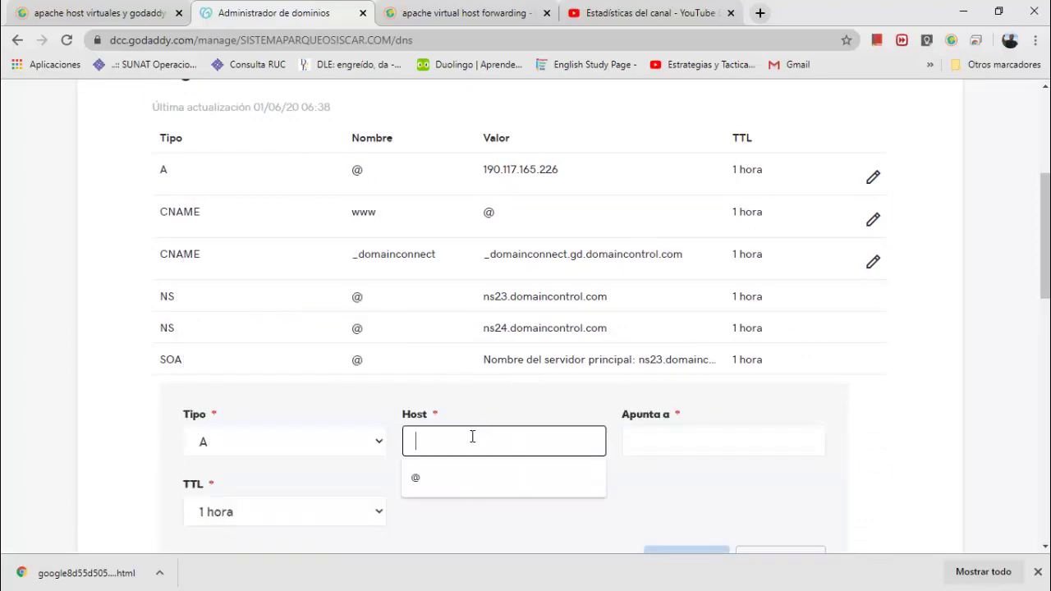
{"action": "left_click", "coordinate": [439, 479]}
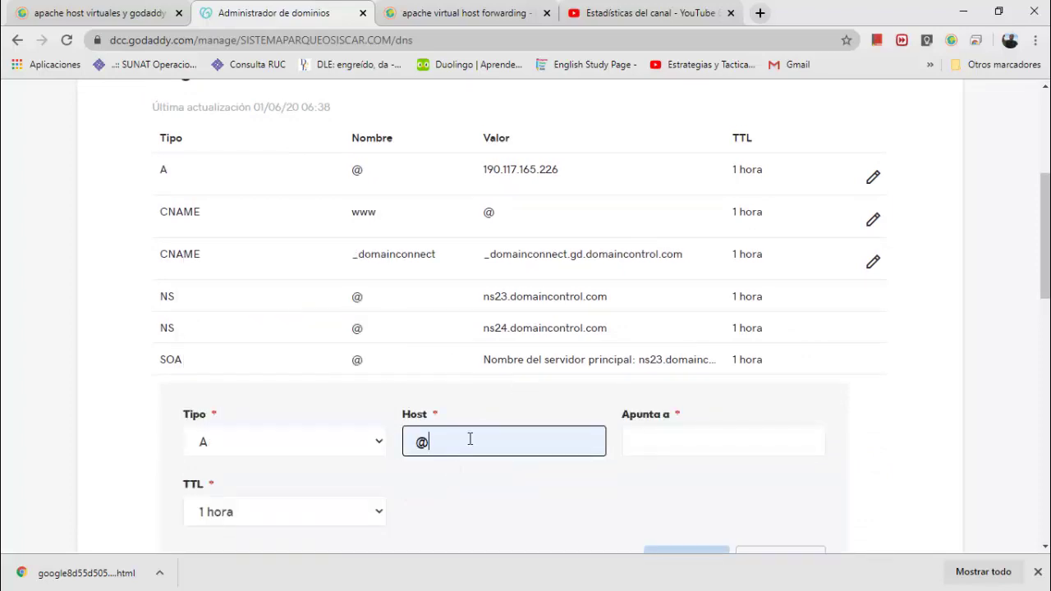
{"action": "left_click", "coordinate": [695, 437]}
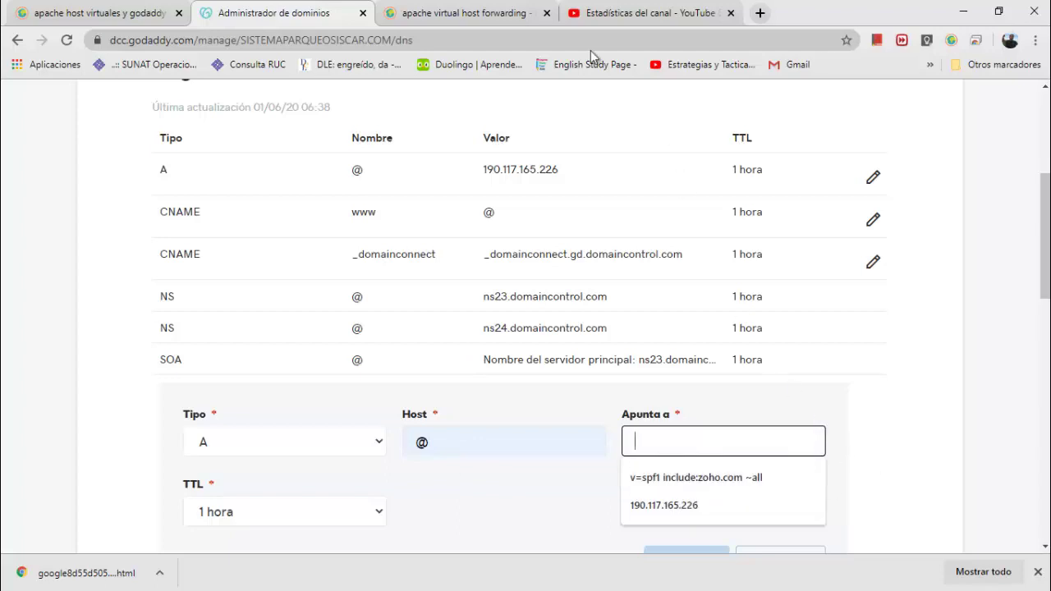
Step: Close the Apache virtual host search tab and look up the server's public IP address on cualesmiip.com in a temporary tab
{"action": "middle_click", "coordinate": [446, 11]}
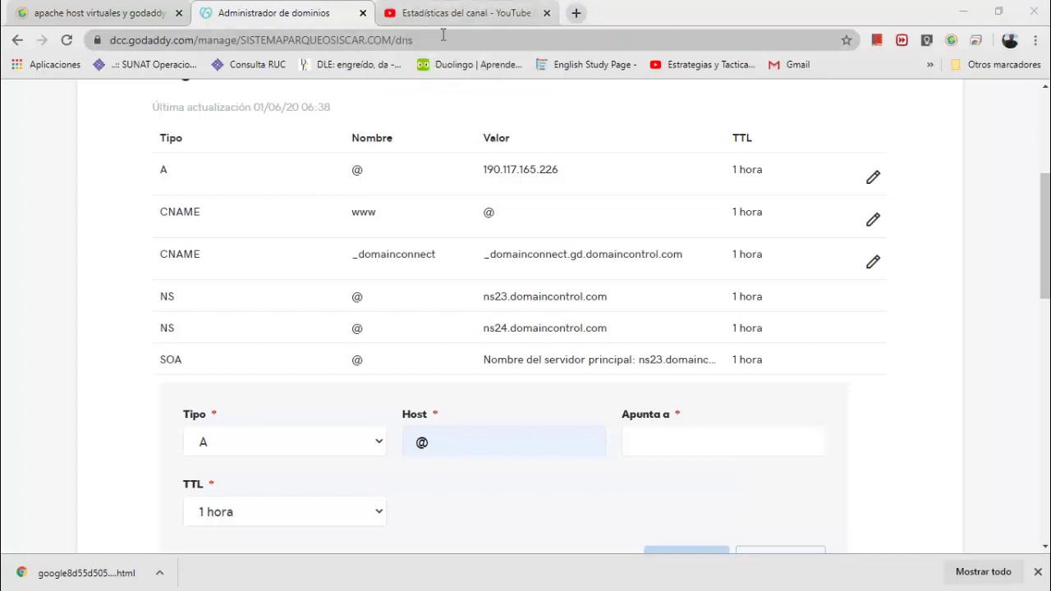
{"action": "left_click", "coordinate": [575, 13]}
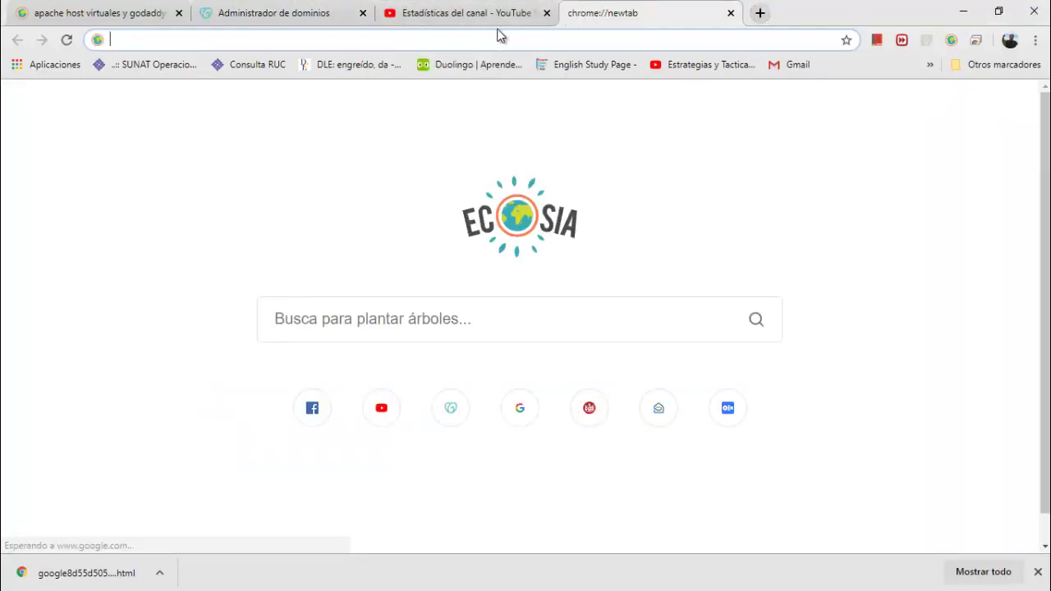
{"action": "type", "text": "cualesmiip.com"}
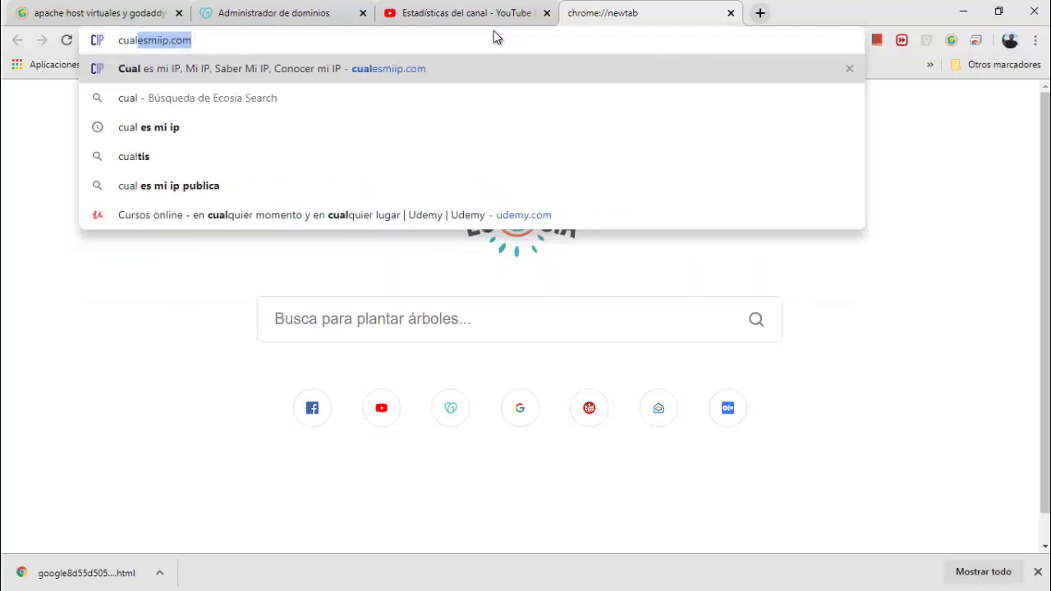
{"action": "key", "text": "Return"}
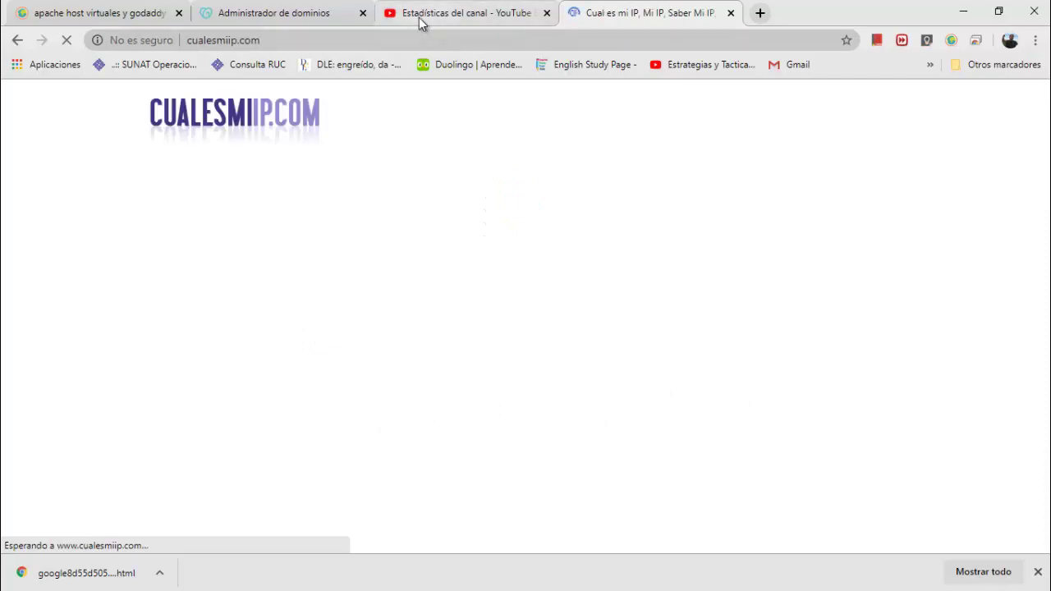
{"action": "left_click_drag", "start_coordinate": [326, 256], "coordinate": [221, 314]}
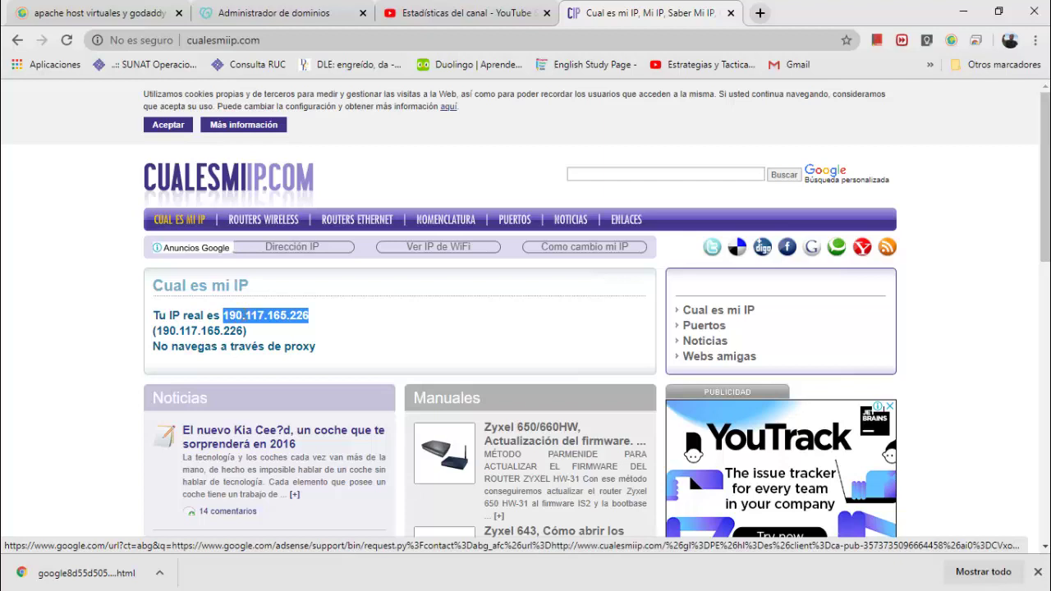
{"action": "left_click", "coordinate": [731, 12]}
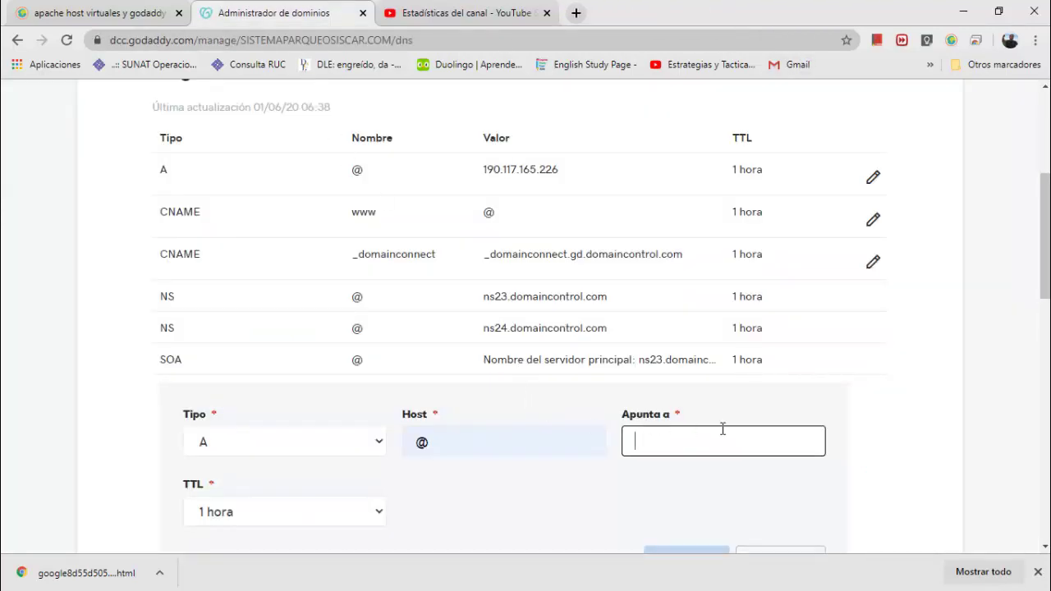
Step: Review the new A record form, the existing DNS records and the Reenvío section of the domain
{"action": "scroll", "coordinate": [702, 418], "scroll_direction": "down", "scroll_amount": 1}
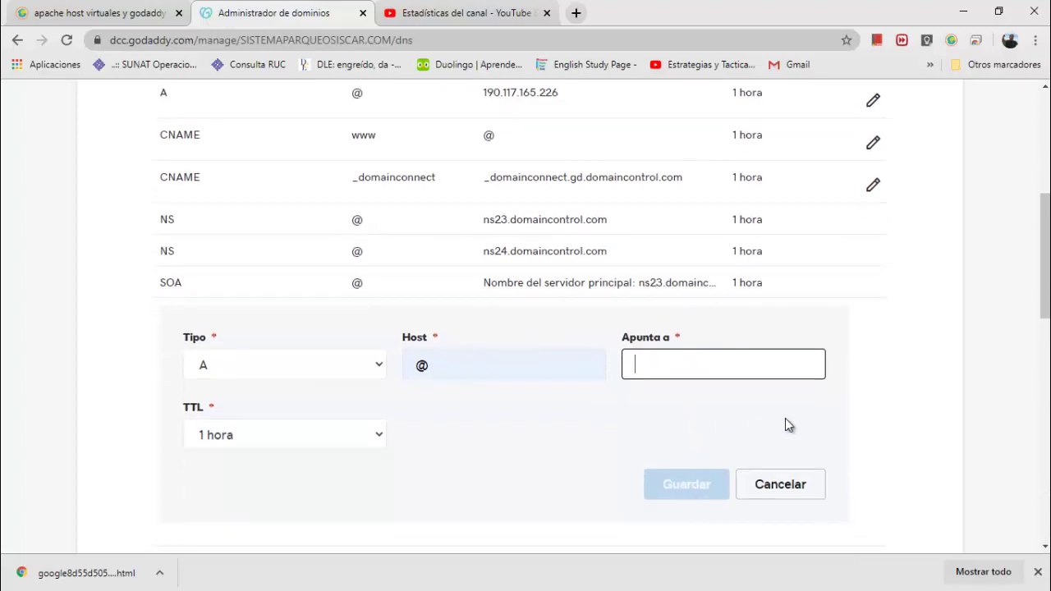
{"action": "scroll", "coordinate": [786, 425], "scroll_direction": "up", "scroll_amount": 2}
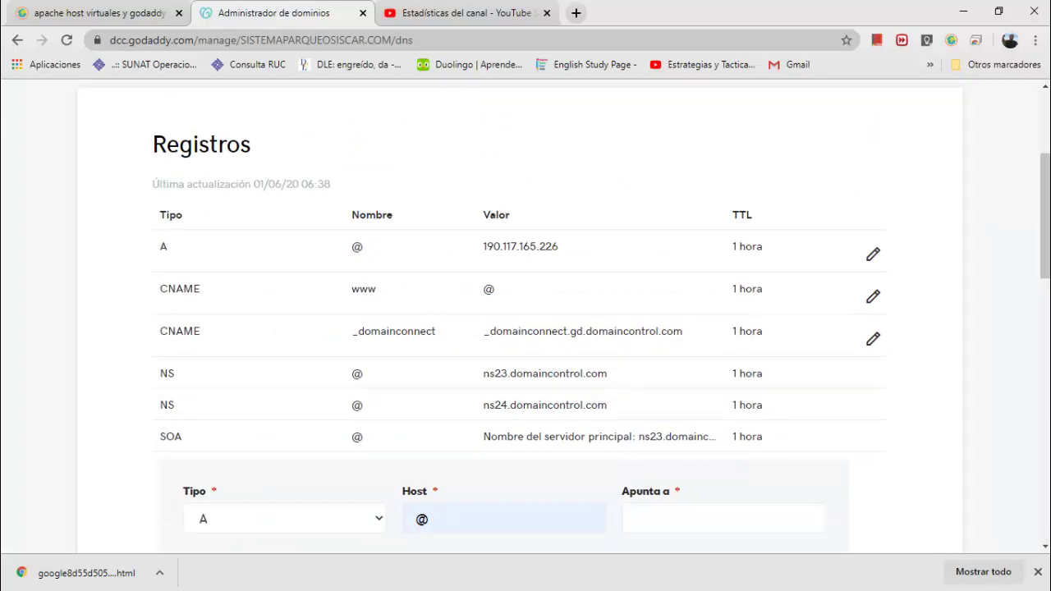
{"action": "scroll", "coordinate": [24, 109], "scroll_direction": "down", "scroll_amount": 1}
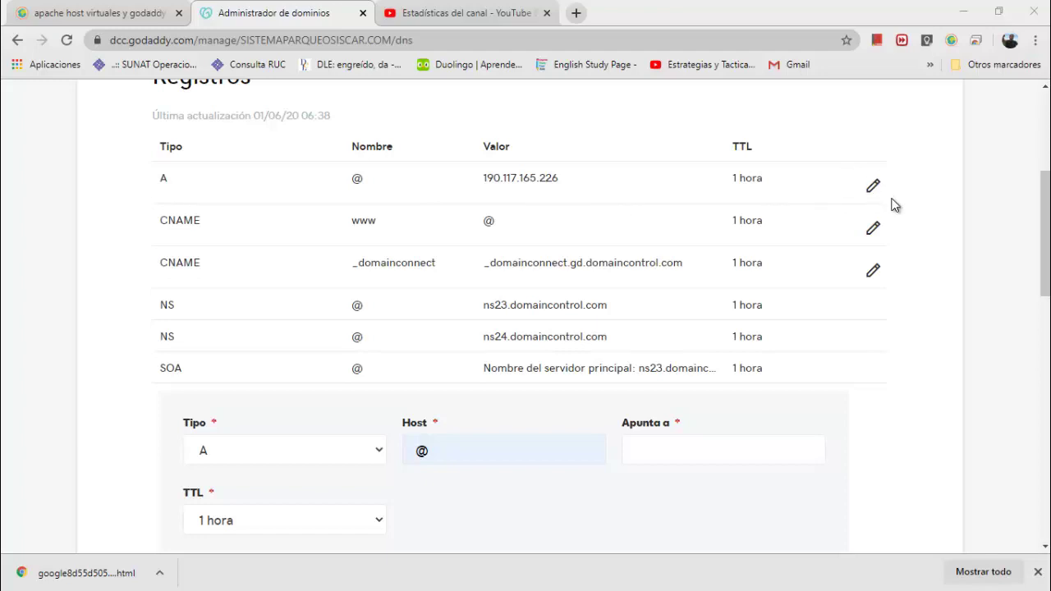
{"action": "scroll", "coordinate": [893, 205], "scroll_direction": "down", "scroll_amount": 5}
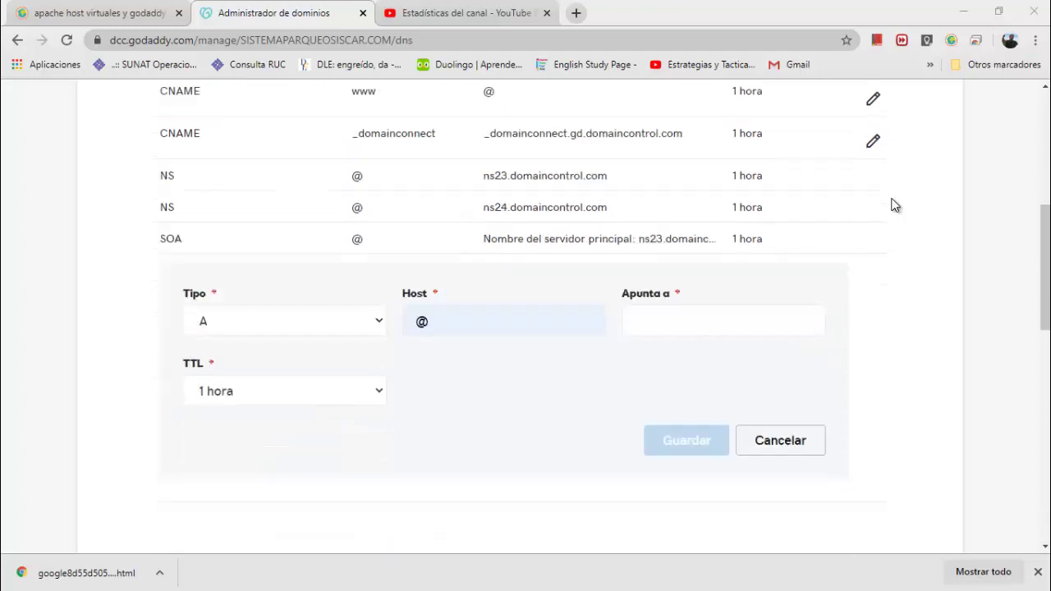
{"action": "scroll", "coordinate": [853, 226], "scroll_direction": "down", "scroll_amount": 5}
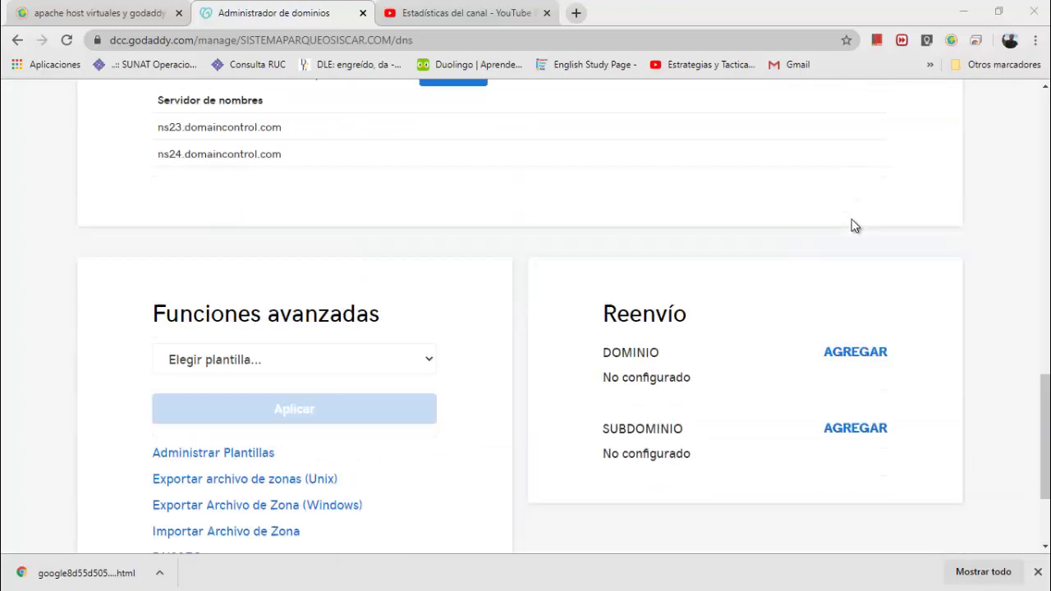
{"action": "scroll", "coordinate": [854, 227], "scroll_direction": "down", "scroll_amount": 1}
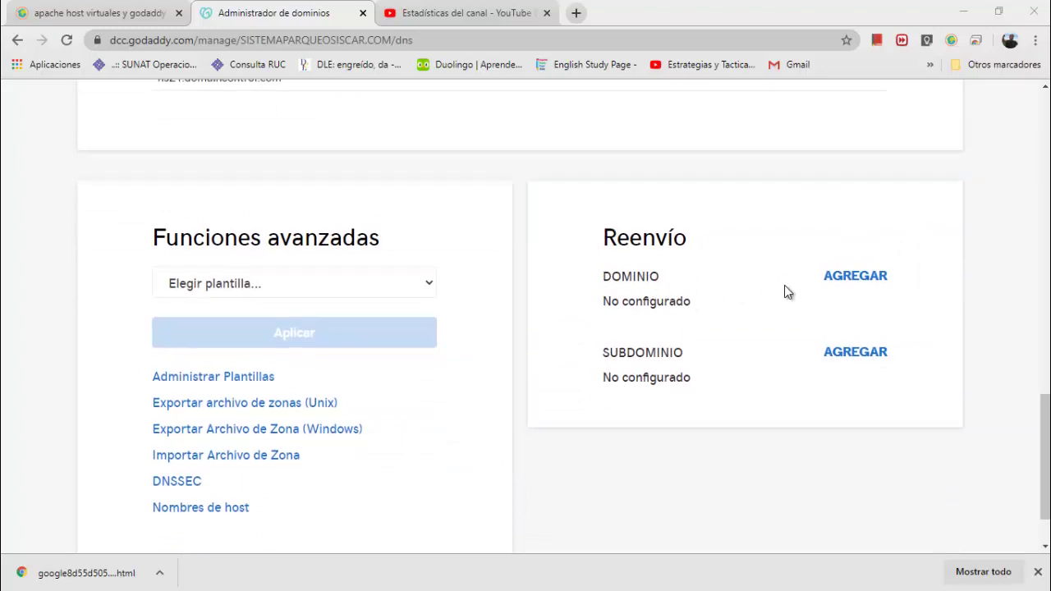
Step: Open the existing A record with host @ for editing and look over the DNS records list
{"action": "scroll", "coordinate": [784, 289], "scroll_direction": "up", "scroll_amount": 5}
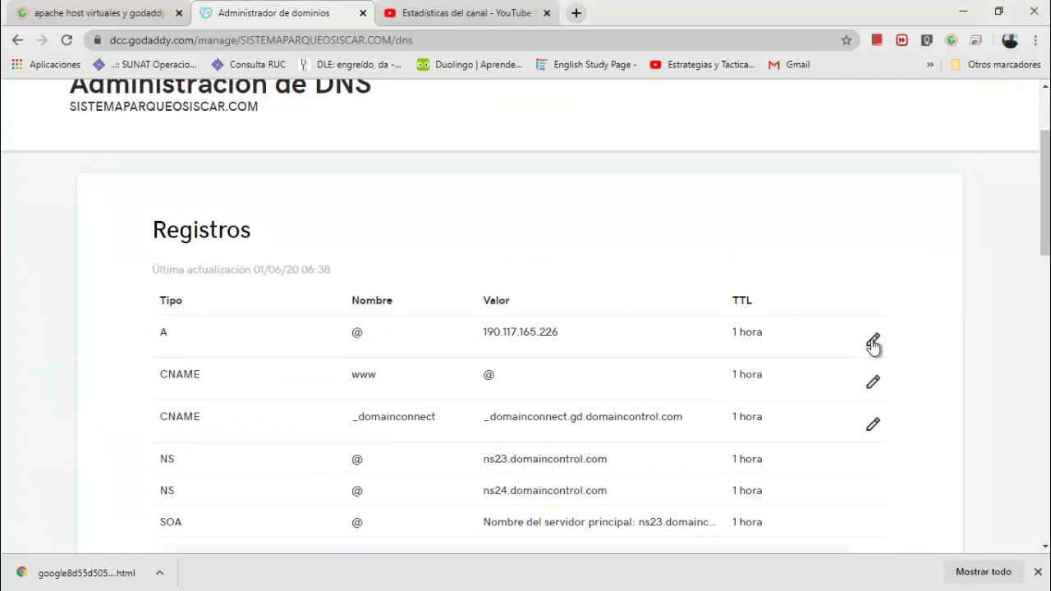
{"action": "left_click", "coordinate": [872, 341]}
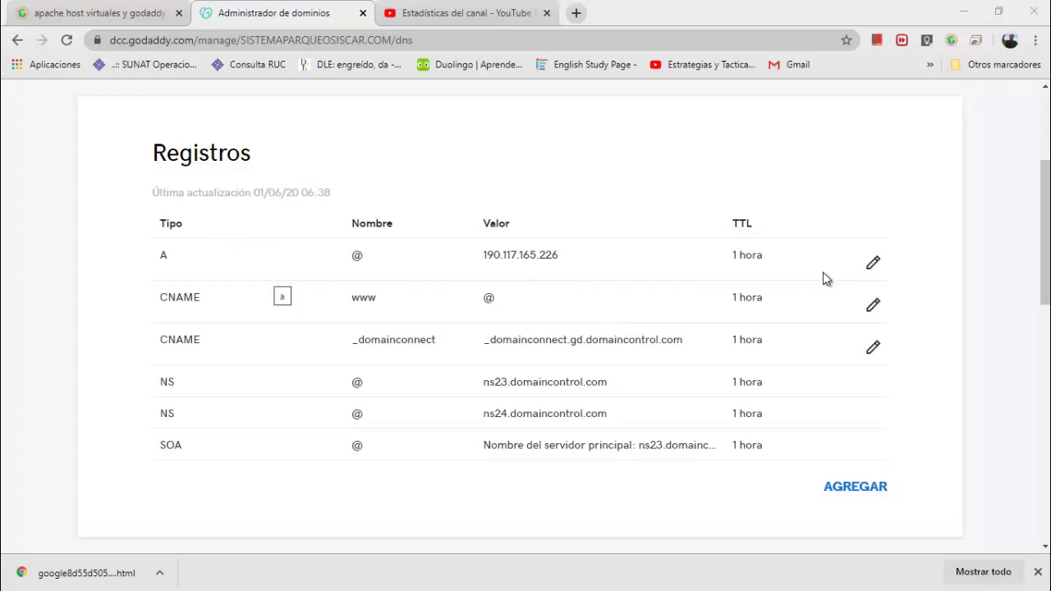
{"action": "scroll", "coordinate": [845, 310], "scroll_direction": "down", "scroll_amount": 5}
{"action": "scroll", "coordinate": [846, 309], "scroll_direction": "up", "scroll_amount": 7}
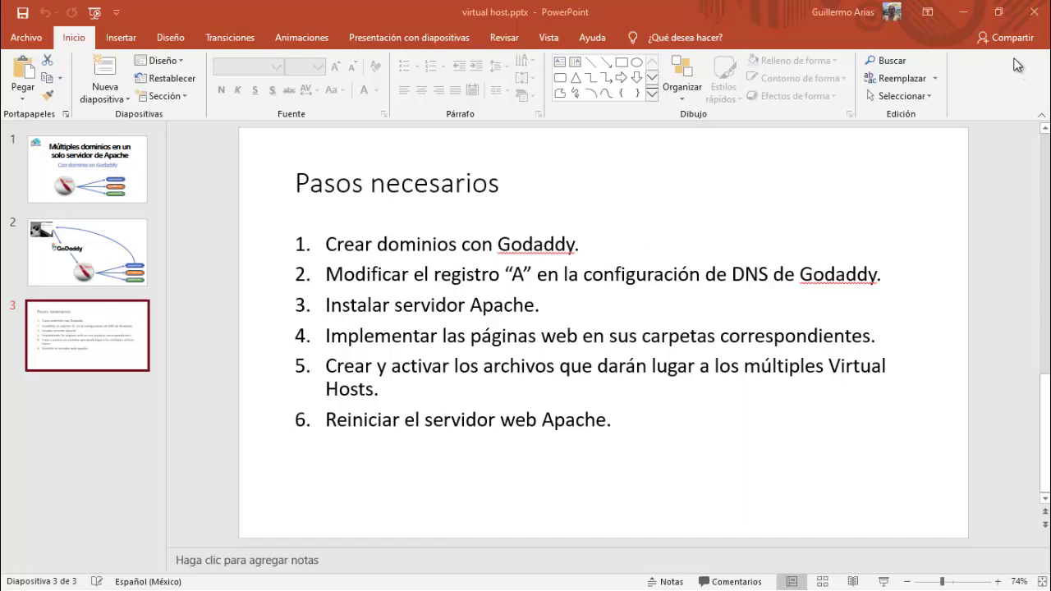
Step: Switch from the presentation to the browser and examine the Ecosia video results for "instalar servidor Apache"
{"action": "left_click", "coordinate": [966, 20]}
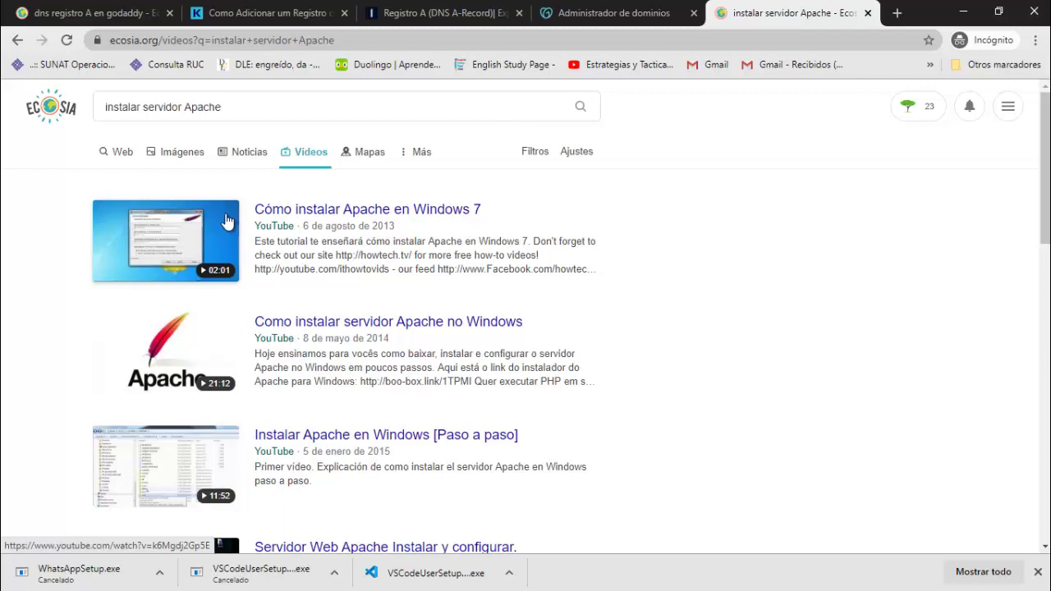
{"action": "scroll", "coordinate": [228, 222], "scroll_direction": "down", "scroll_amount": 2}
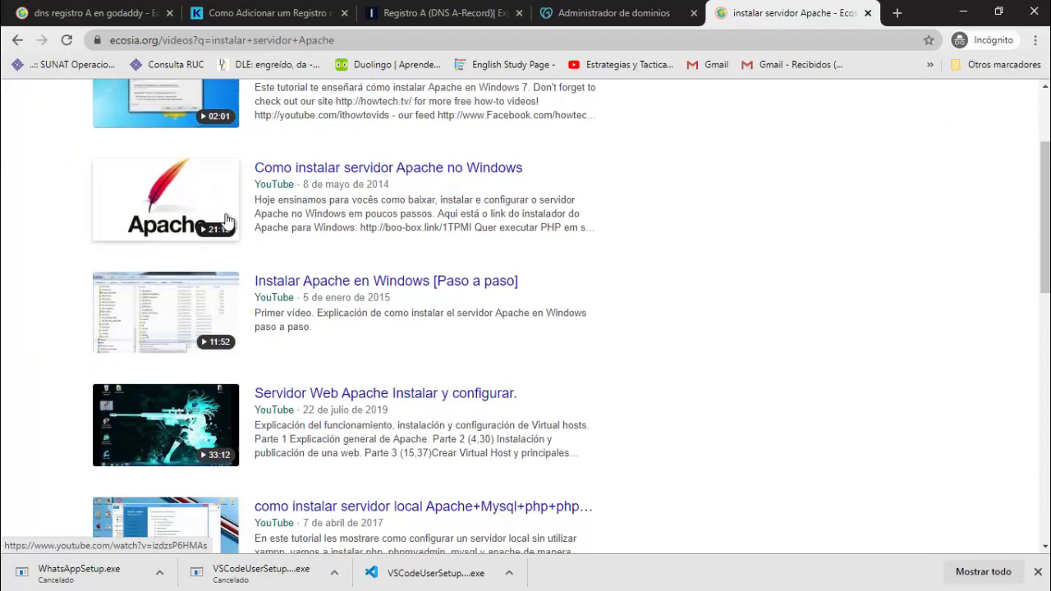
{"action": "scroll", "coordinate": [228, 222], "scroll_direction": "down", "scroll_amount": 5}
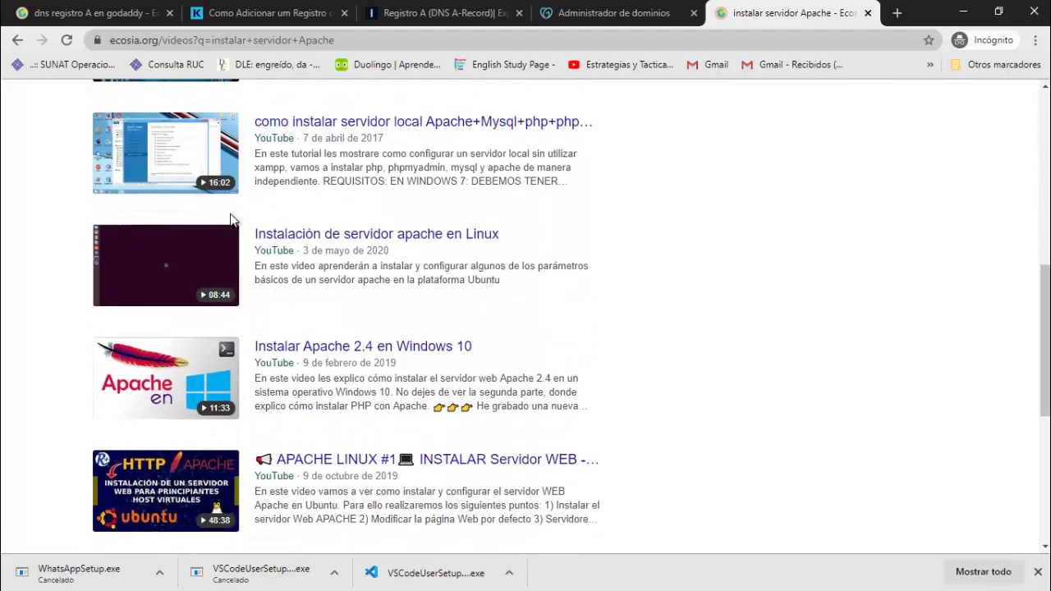
{"action": "scroll", "coordinate": [232, 218], "scroll_direction": "up", "scroll_amount": 2}
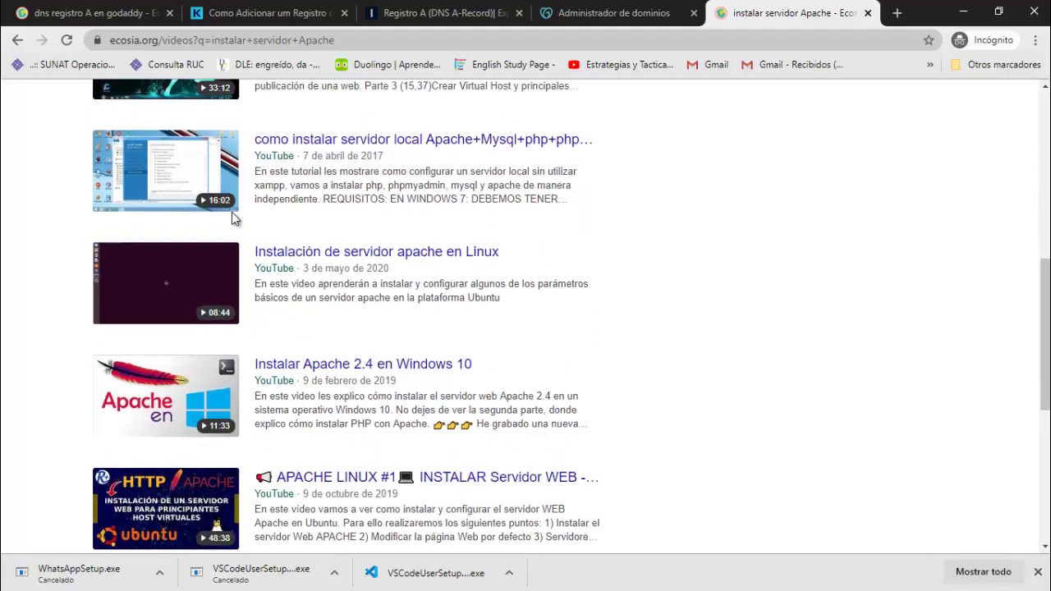
{"action": "scroll", "coordinate": [232, 218], "scroll_direction": "up", "scroll_amount": 3}
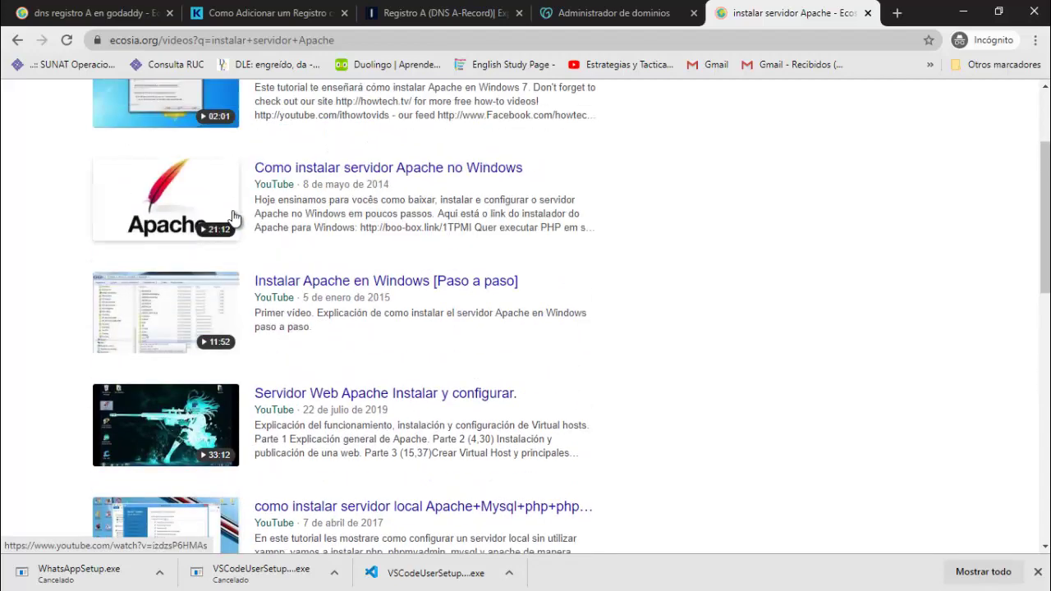
{"action": "scroll", "coordinate": [232, 218], "scroll_direction": "up", "scroll_amount": 2}
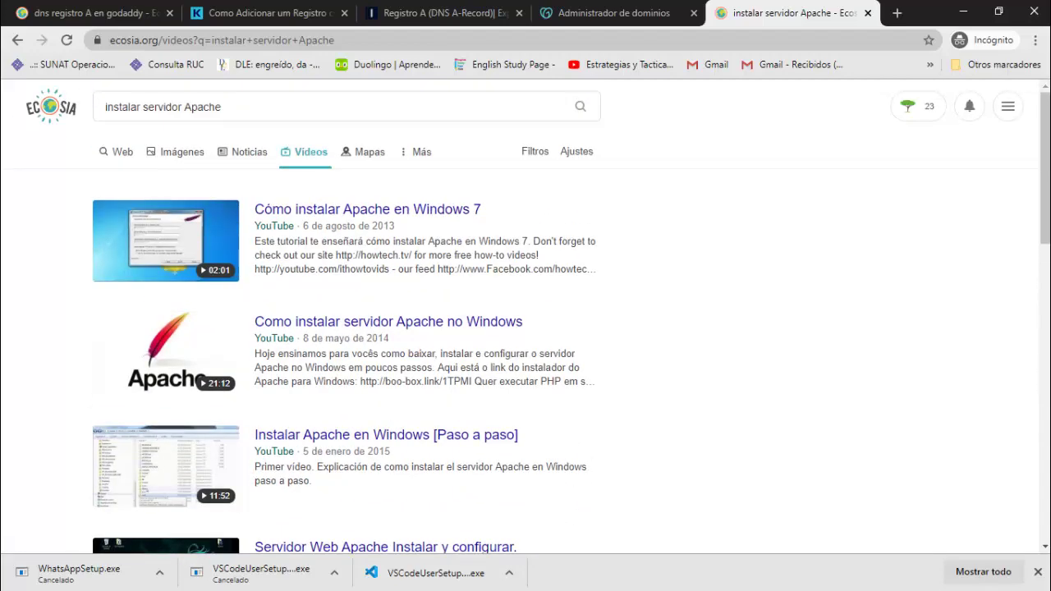
Step: Switch to the VNC Viewer session on the Ubuntu server and open the file system root in the file manager
{"action": "key", "text": "alt+Tab"}
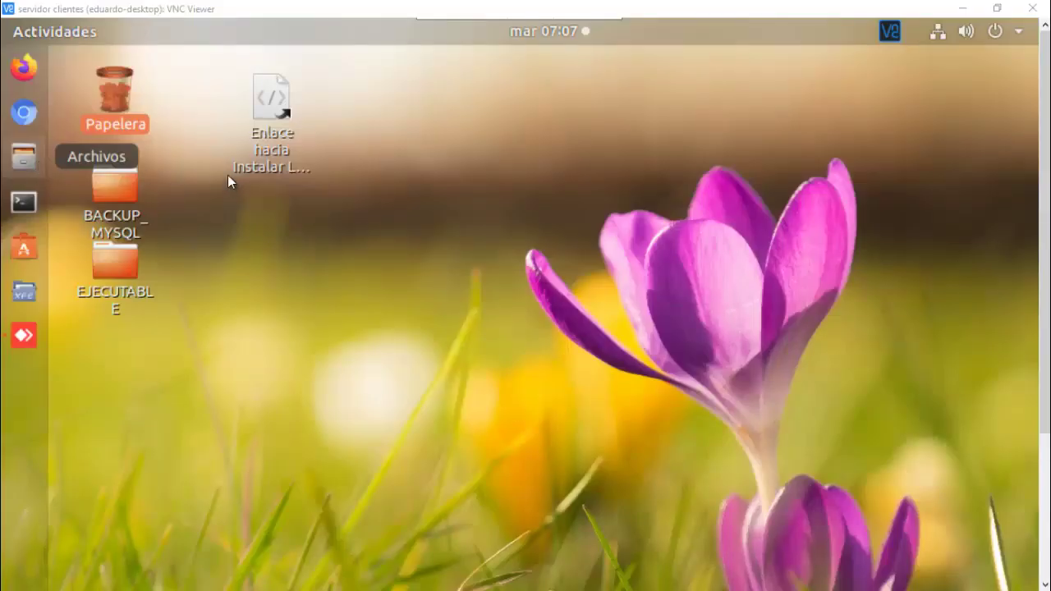
{"action": "left_click", "coordinate": [25, 158]}
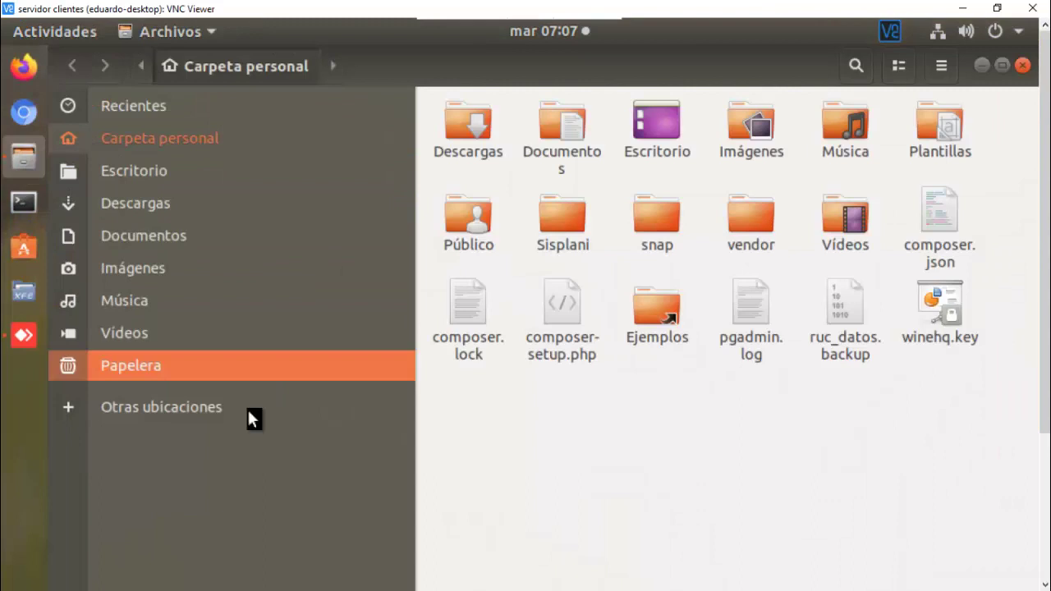
{"action": "left_click", "coordinate": [226, 410]}
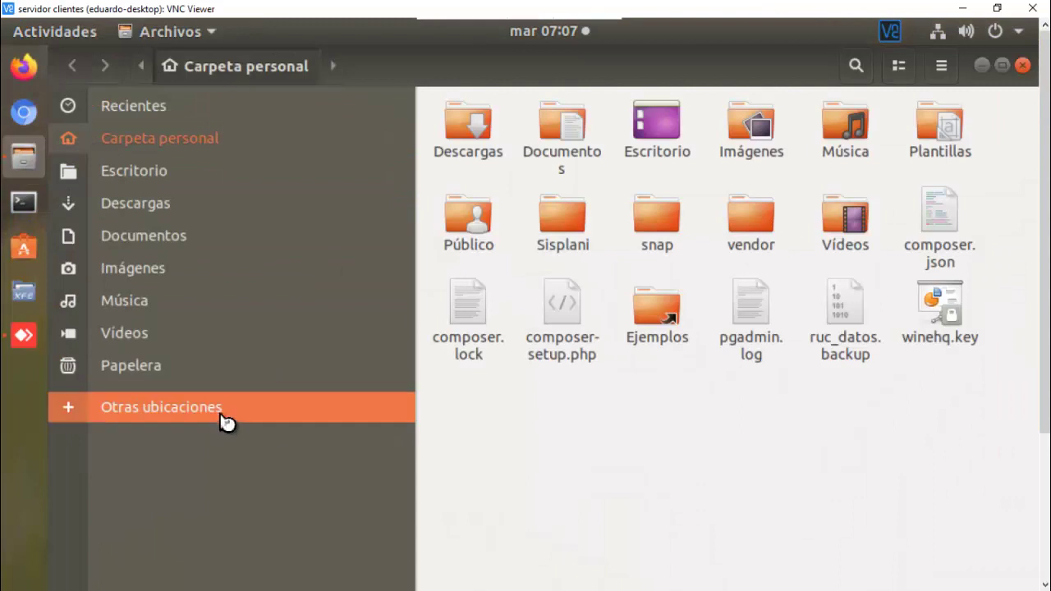
{"action": "left_click", "coordinate": [629, 144]}
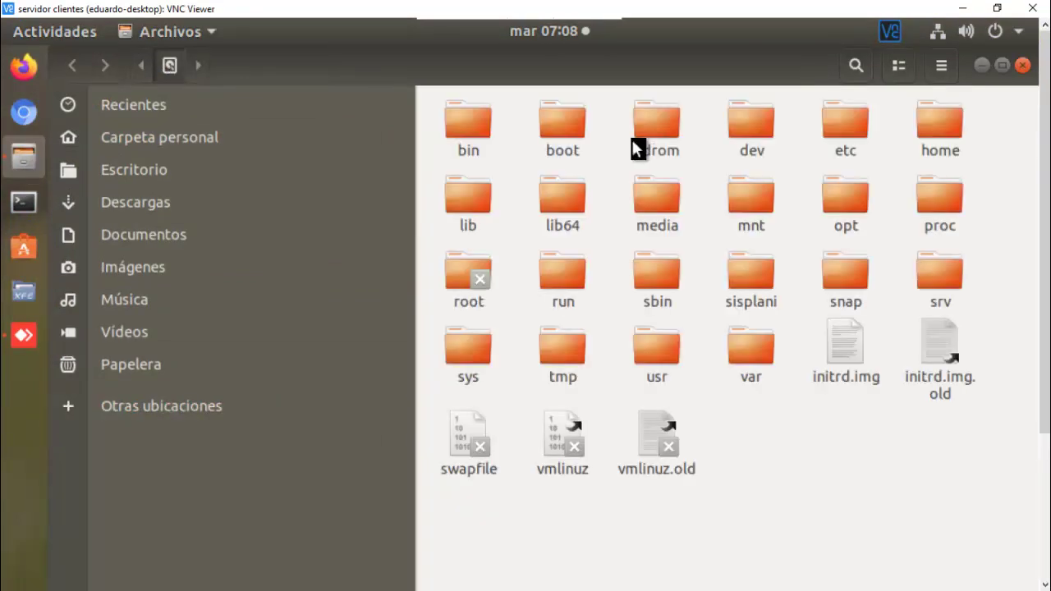
Step: Open the web server's document folder /var/www/html in the file manager
{"action": "left_click", "coordinate": [753, 349]}
{"action": "double_click", "coordinate": [754, 350]}
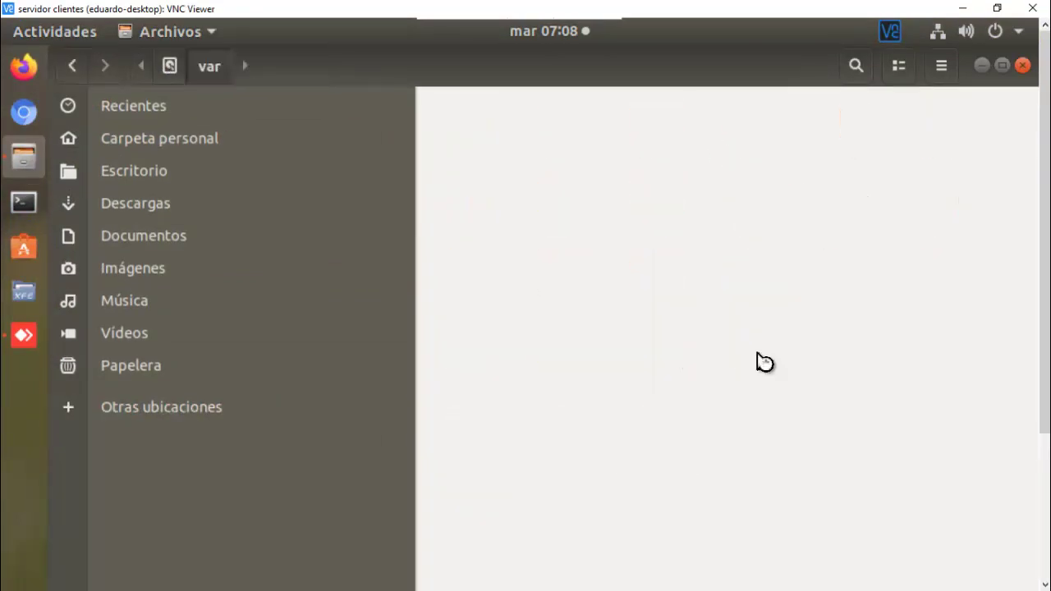
{"action": "double_click", "coordinate": [655, 281]}
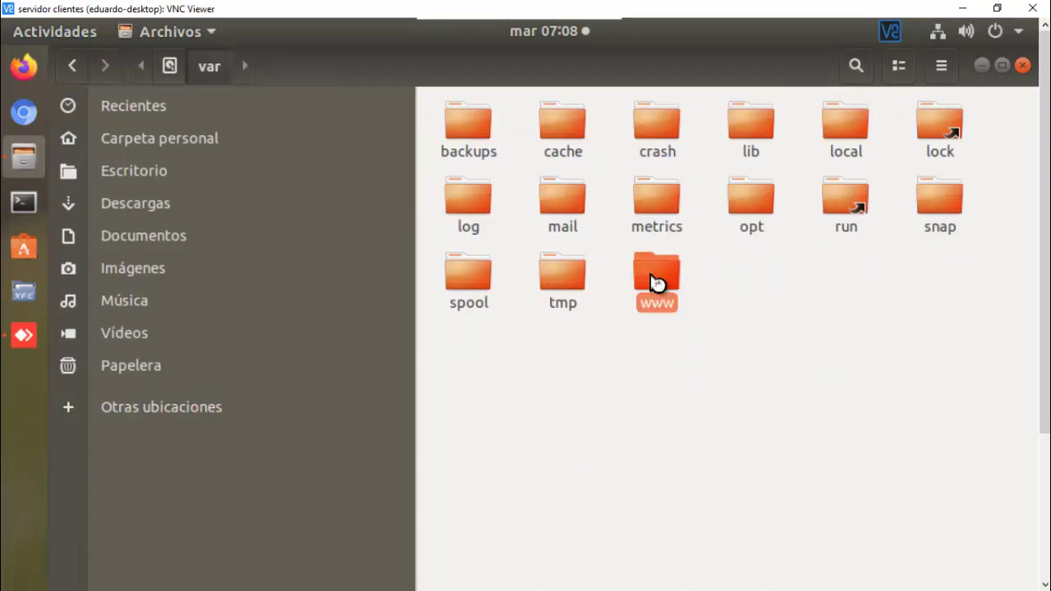
{"action": "left_click", "coordinate": [480, 125]}
{"action": "double_click", "coordinate": [480, 126]}
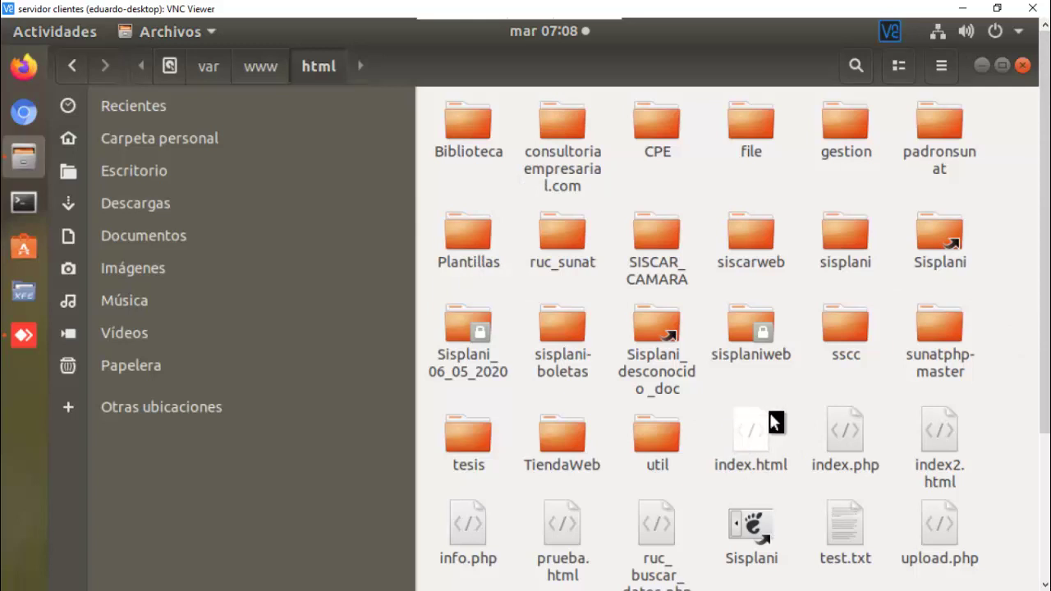
Step: Look inside the siscarweb site folder, check the permissions of its index.html file, and return to the html folder
{"action": "left_click", "coordinate": [741, 235]}
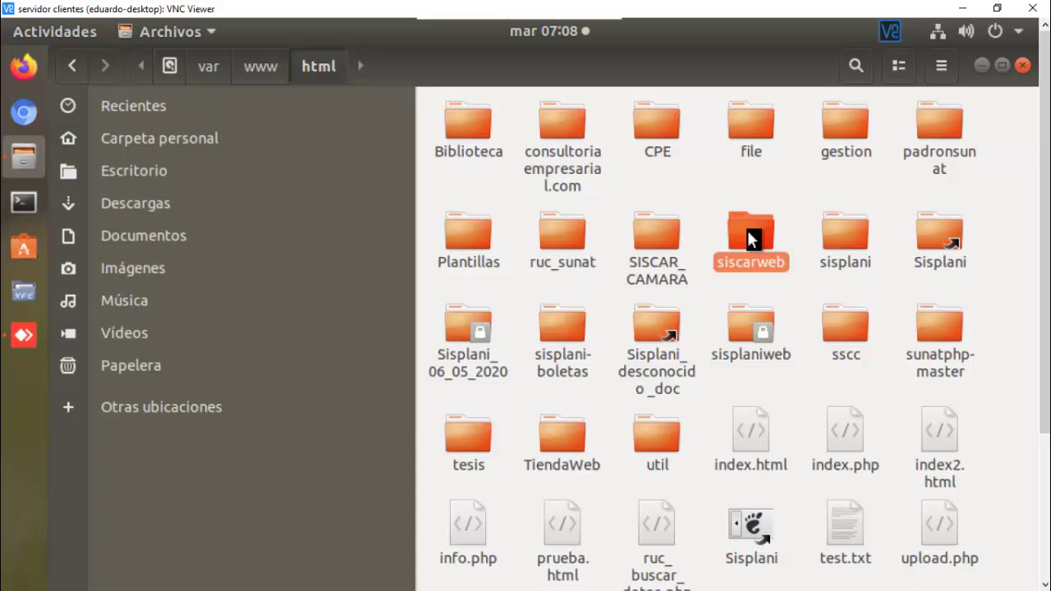
{"action": "double_click", "coordinate": [747, 234]}
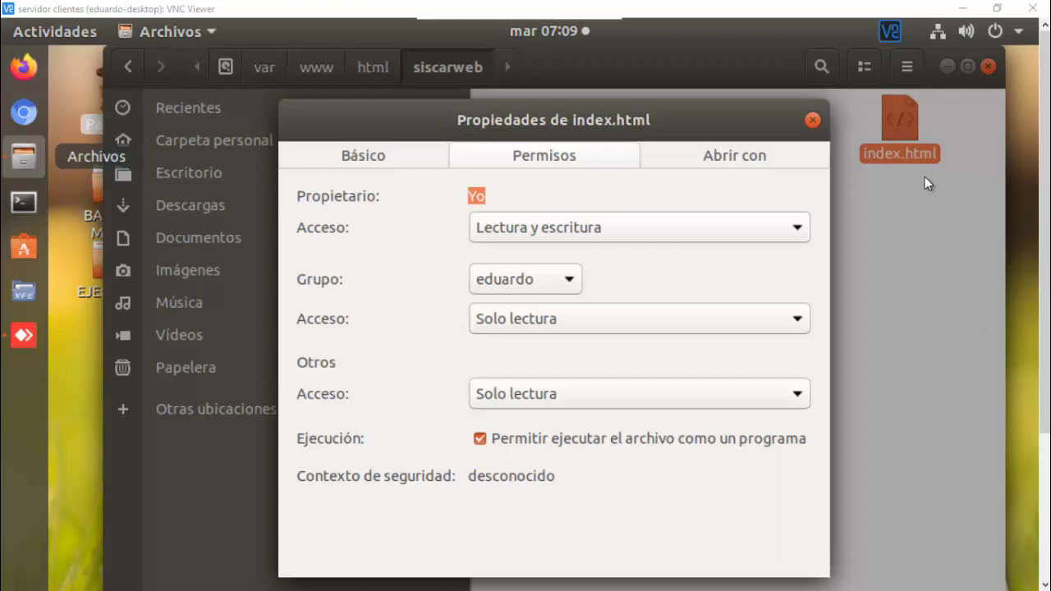
{"action": "key", "text": "Escape"}
{"action": "key", "text": "alt+Up"}
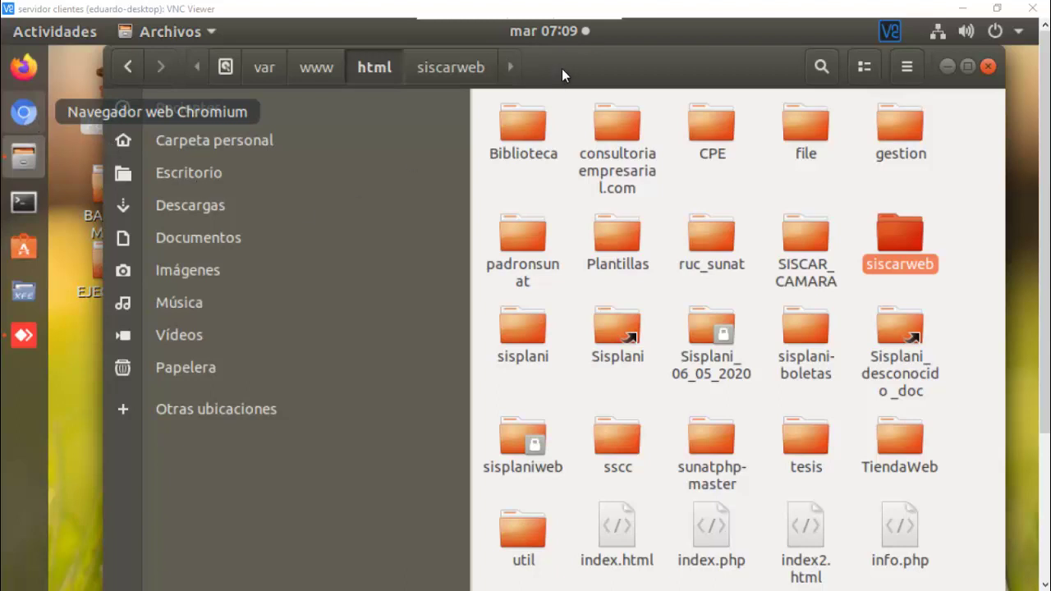
Step: Launch the Xfe file manager as root and open the /etc/apache2/sites-available folder
{"action": "left_click", "coordinate": [190, 410]}
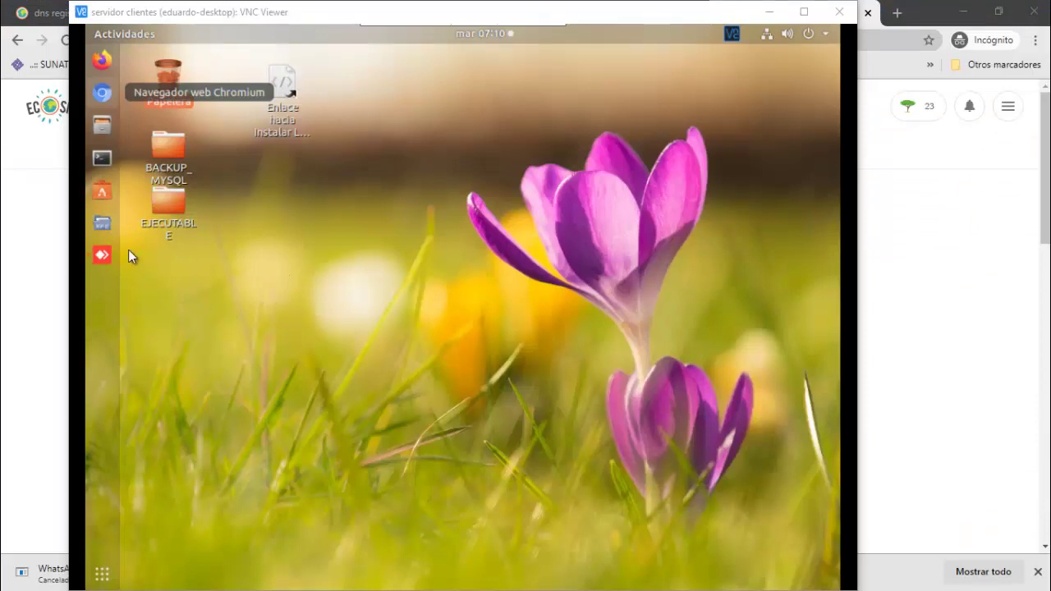
{"action": "left_click", "coordinate": [102, 225]}
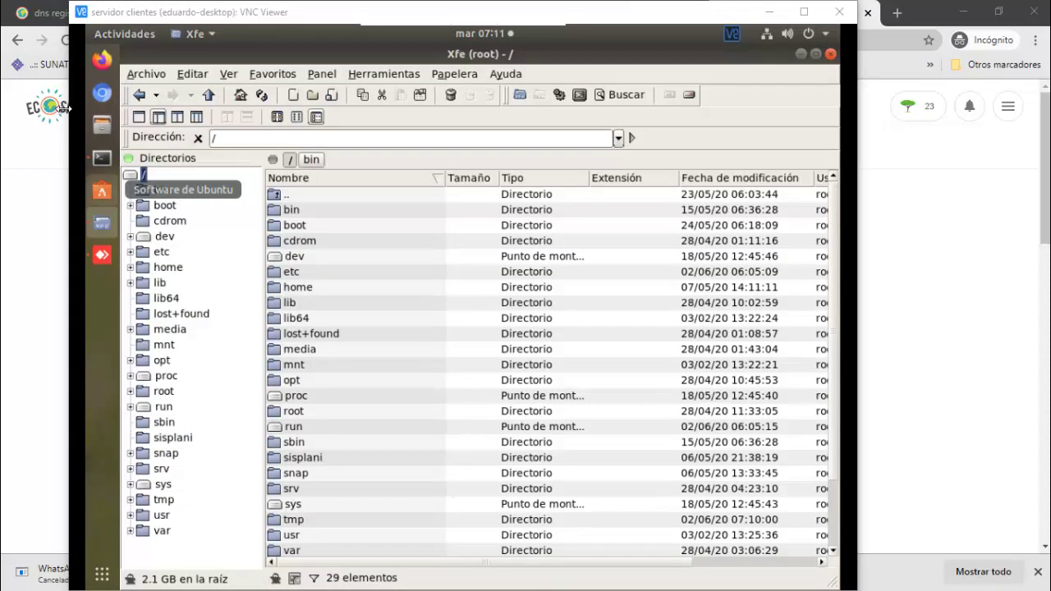
{"action": "left_click", "coordinate": [131, 252]}
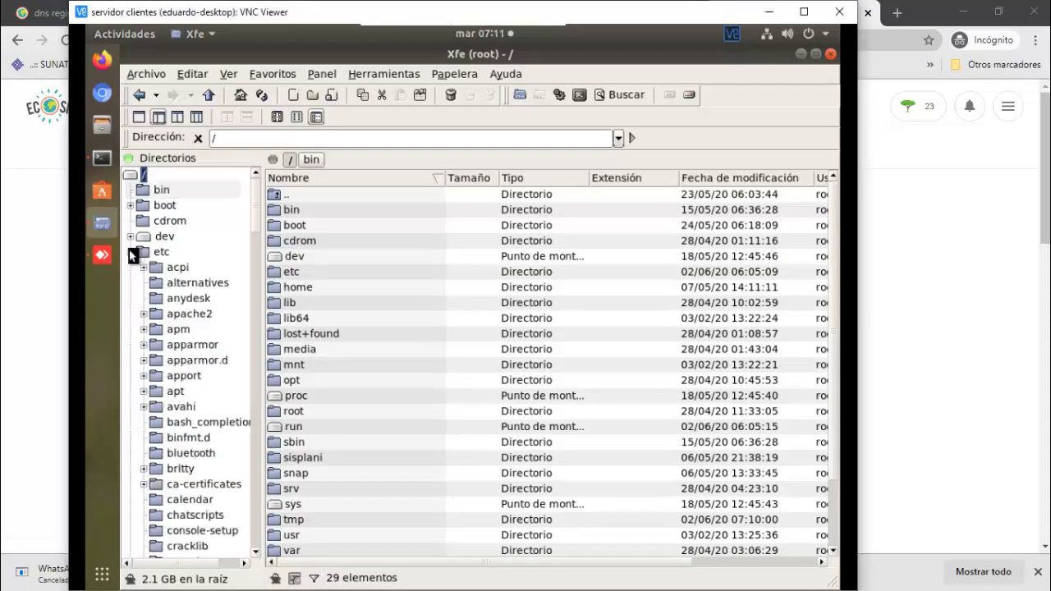
{"action": "left_click", "coordinate": [215, 313]}
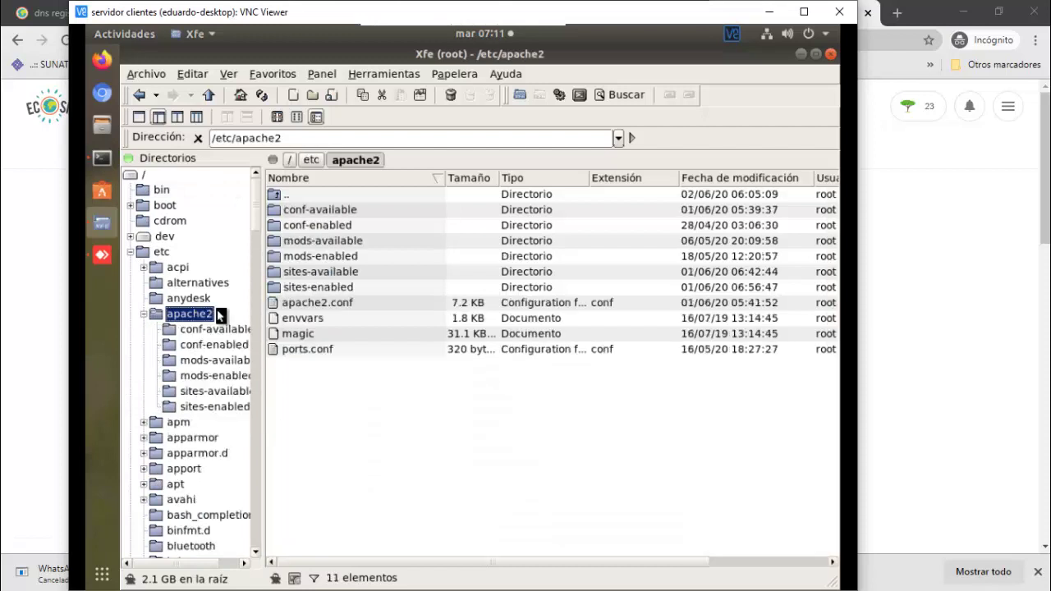
{"action": "left_click", "coordinate": [342, 277]}
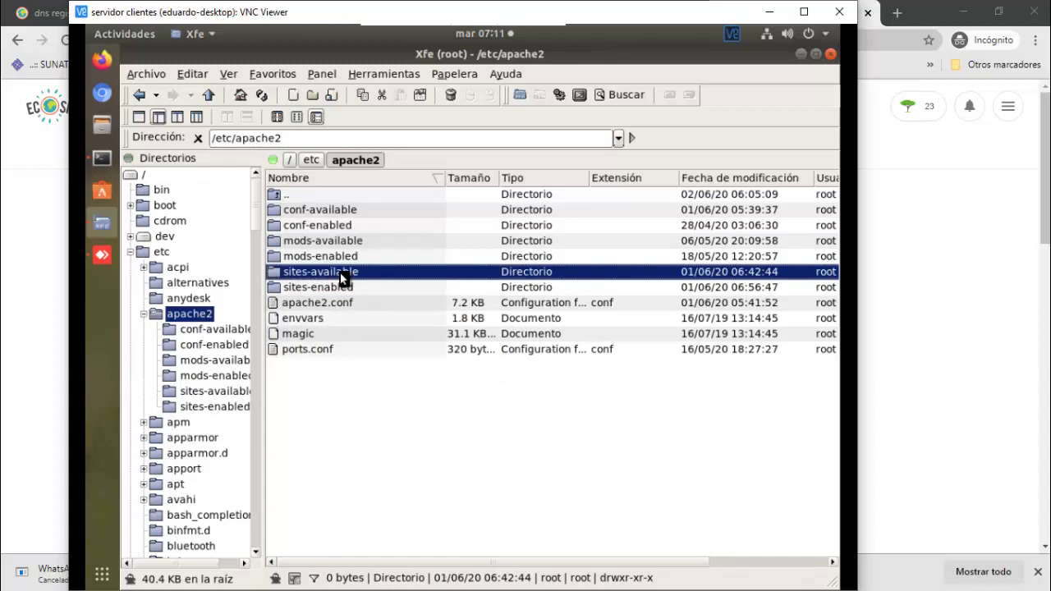
{"action": "double_click", "coordinate": [342, 277]}
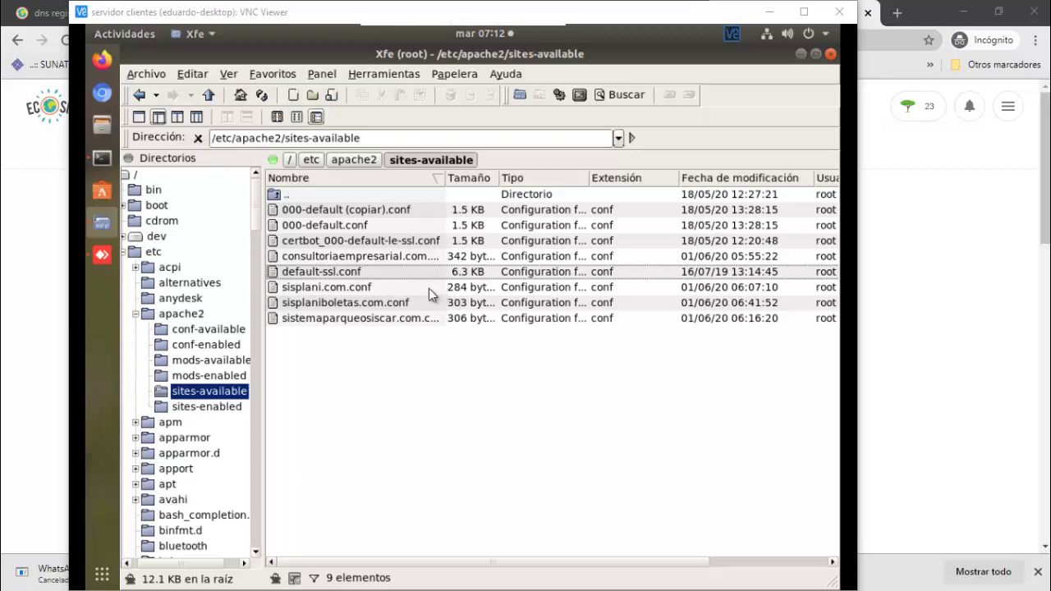
Step: Open the sistemaparqueosiscar.com.conf virtual host file in the text editor and move its window clear of the desktop edge
{"action": "left_click", "coordinate": [360, 226]}
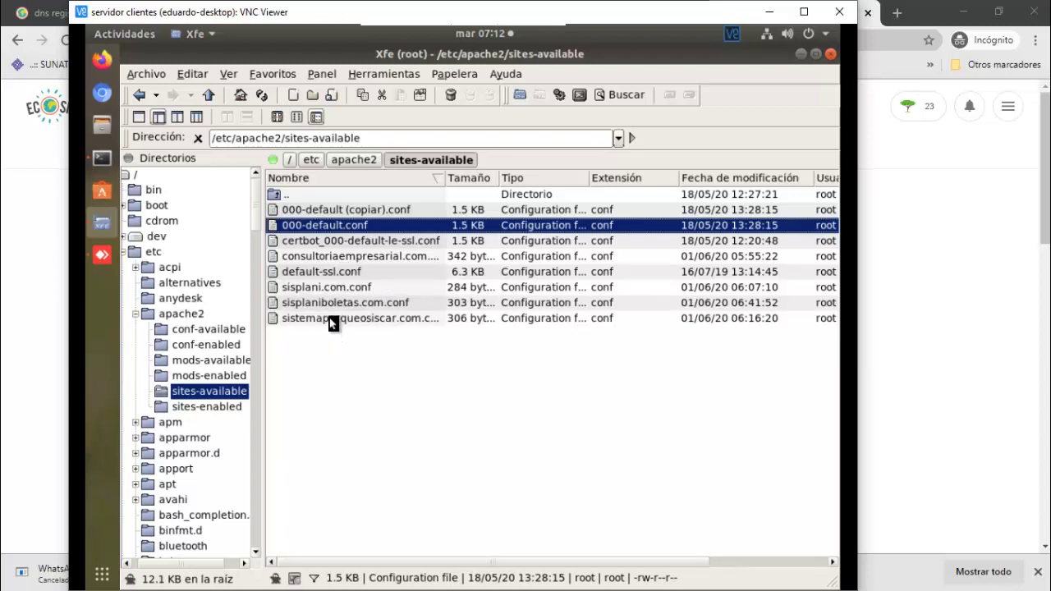
{"action": "left_click", "coordinate": [327, 320]}
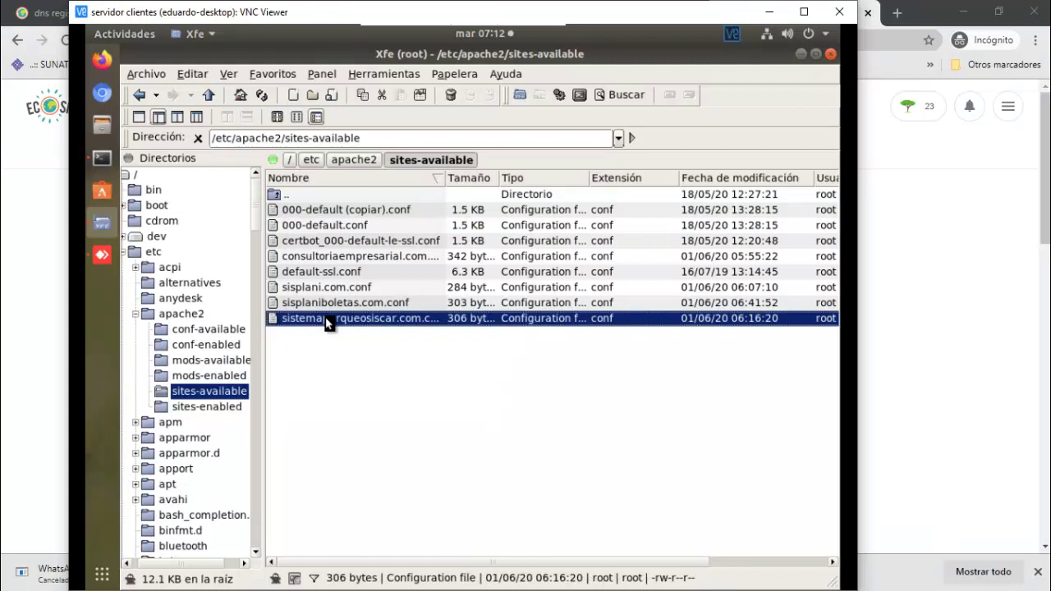
{"action": "right_click", "coordinate": [325, 319]}
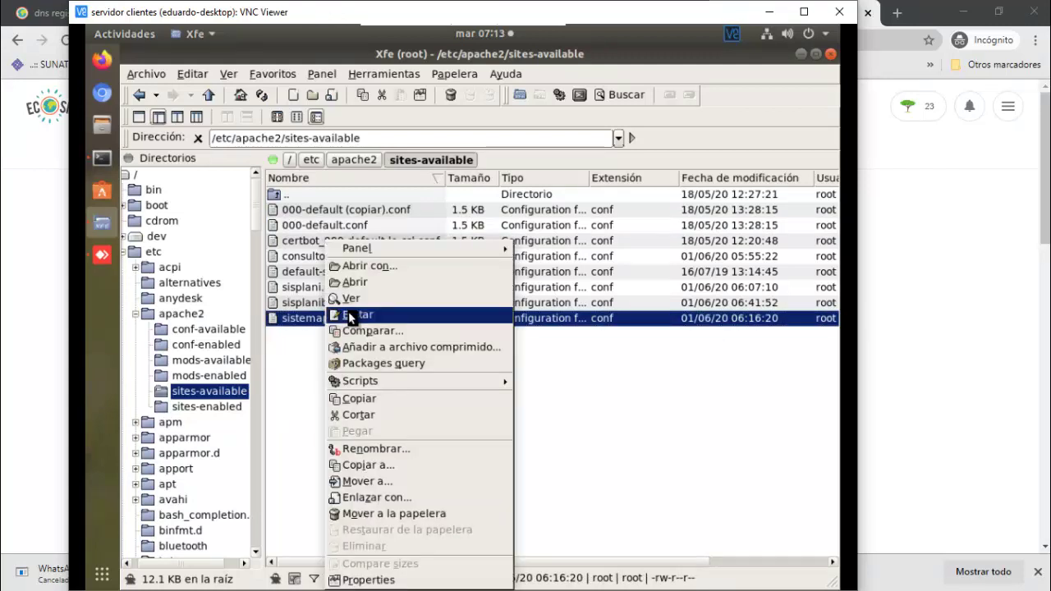
{"action": "left_click", "coordinate": [351, 315]}
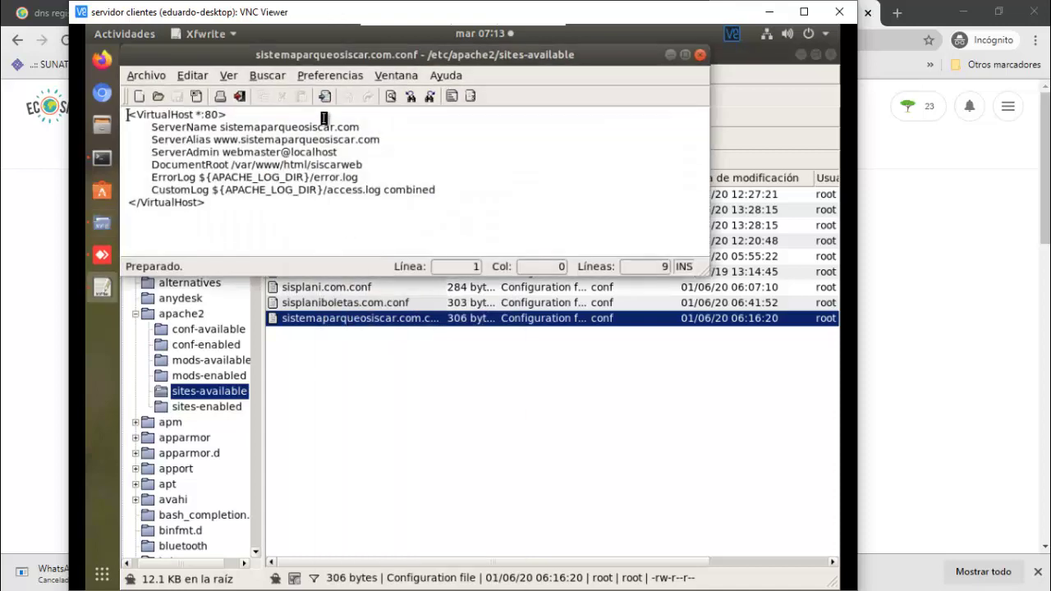
{"action": "left_click_drag", "start_coordinate": [330, 53], "coordinate": [348, 78]}
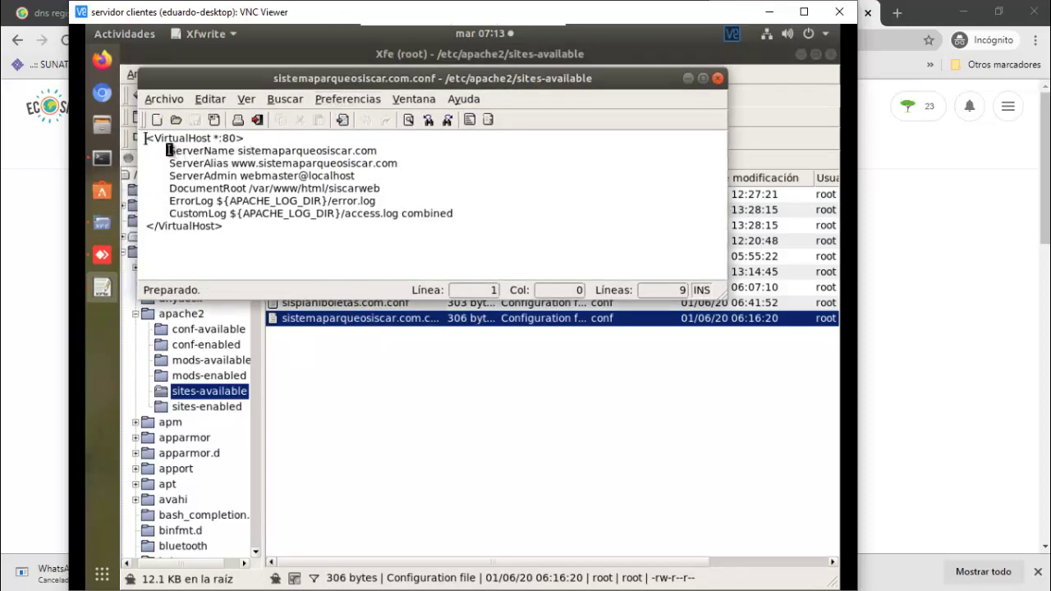
Step: Examine the ServerName, ServerAlias, ServerAdmin and DocumentRoot directives of the sistemaparqueosiscar.com virtual host
{"action": "left_click_drag", "start_coordinate": [168, 150], "coordinate": [260, 163]}
{"action": "left_click", "coordinate": [382, 151]}
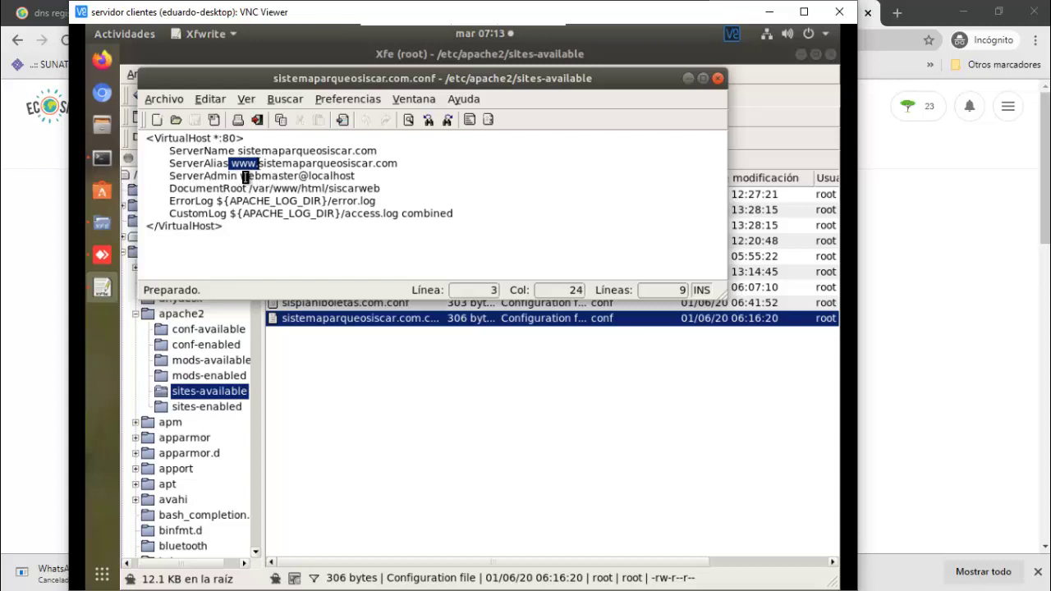
{"action": "left_click_drag", "start_coordinate": [241, 176], "coordinate": [354, 176]}
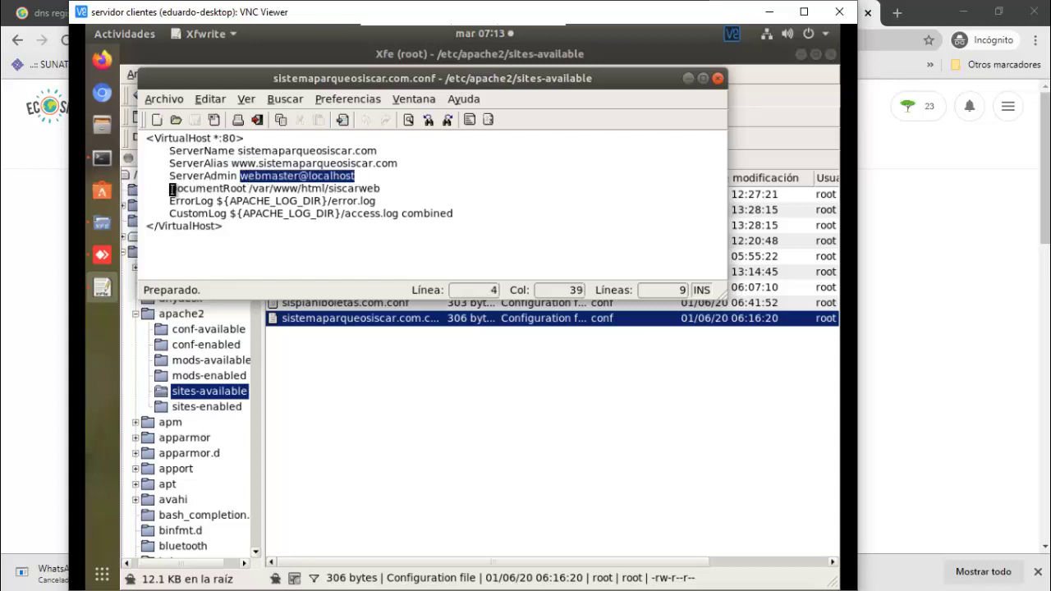
{"action": "left_click", "coordinate": [248, 188]}
{"action": "left_click_drag", "start_coordinate": [251, 188], "coordinate": [384, 191]}
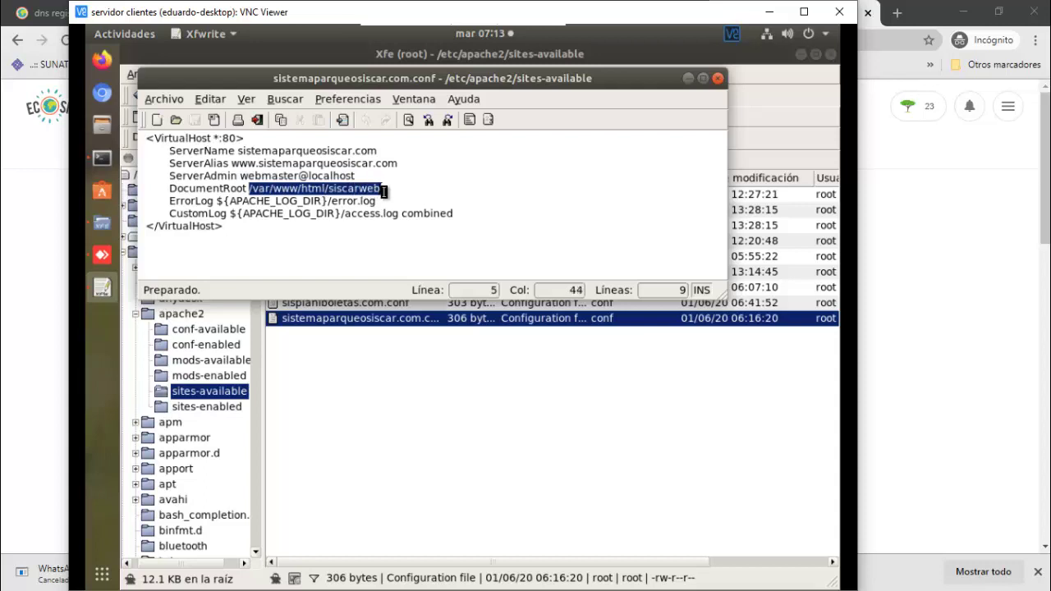